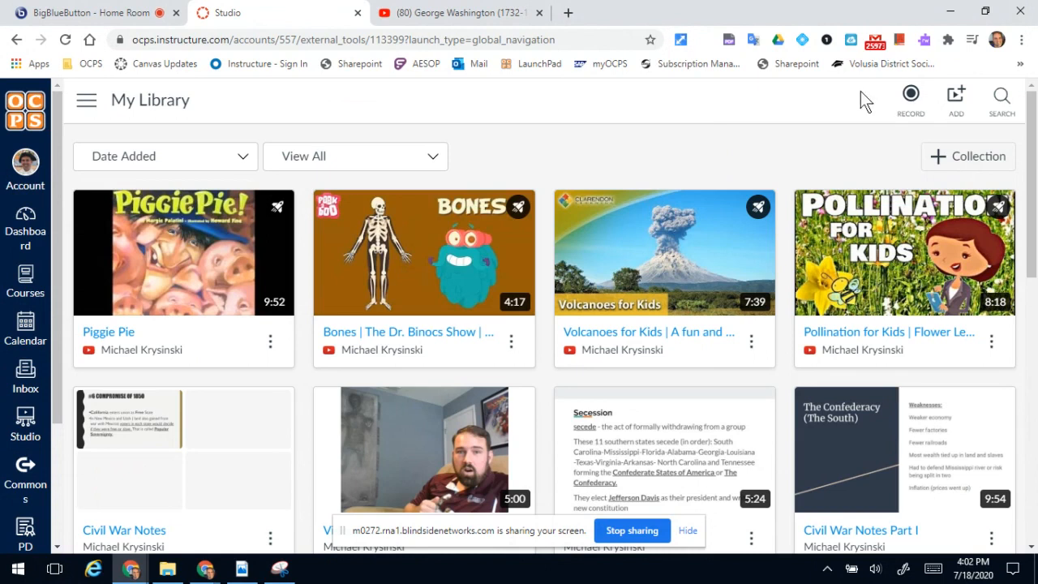
pyautogui.click(906, 106)
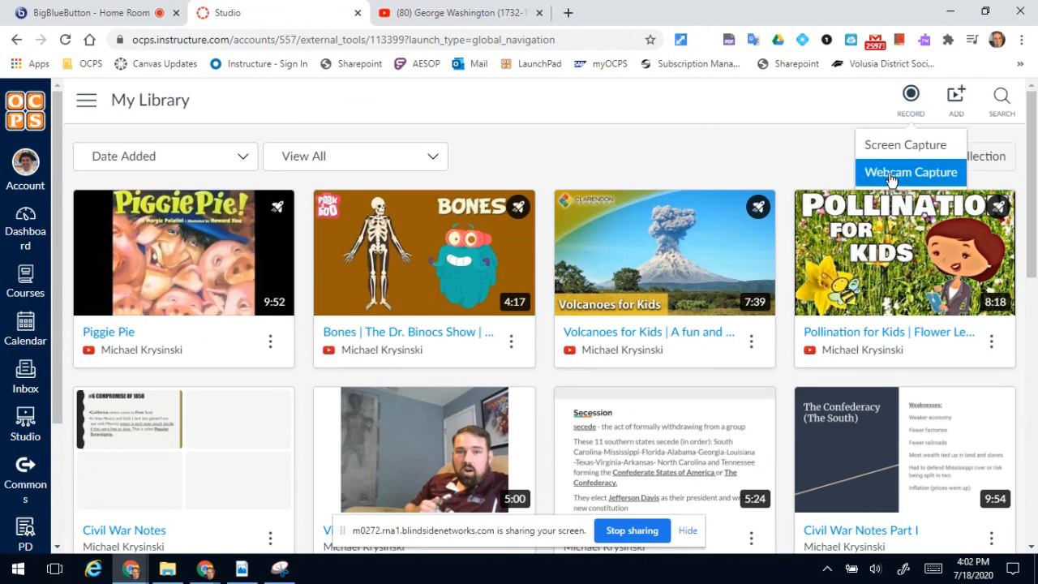
pyautogui.click(814, 108)
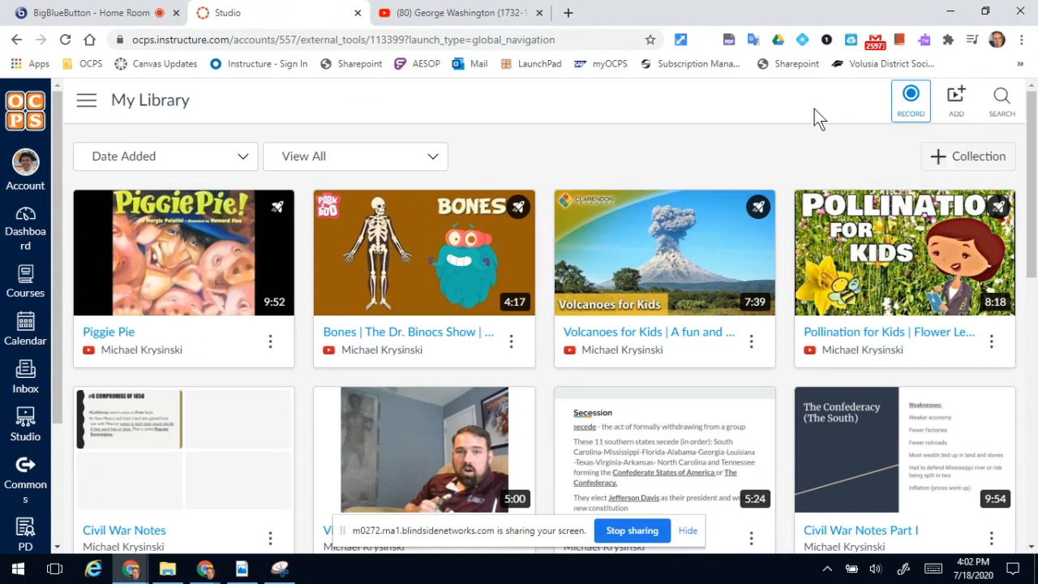
# Add the George Washington (1732-1799) YouTube video to My Library using the URL copied from its open YouTube page.
pyautogui.click(956, 101)
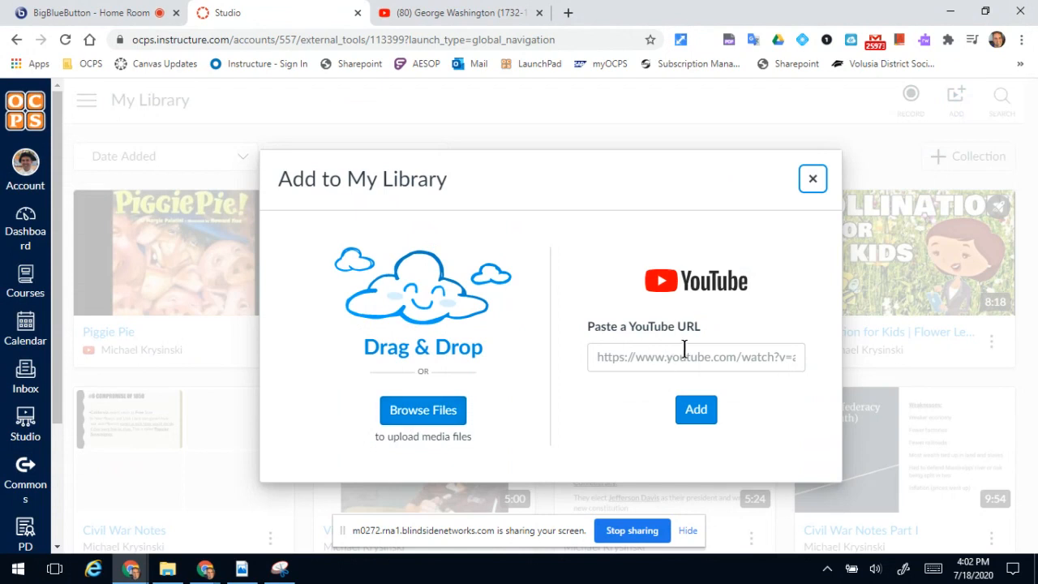
pyautogui.click(435, 11)
pyautogui.click(296, 40)
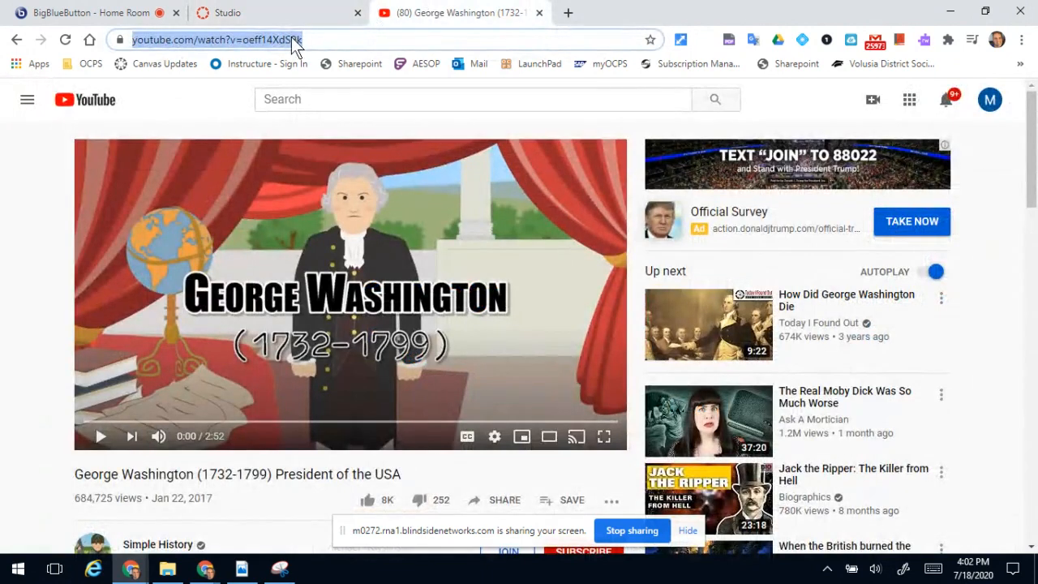
pyautogui.click(284, 11)
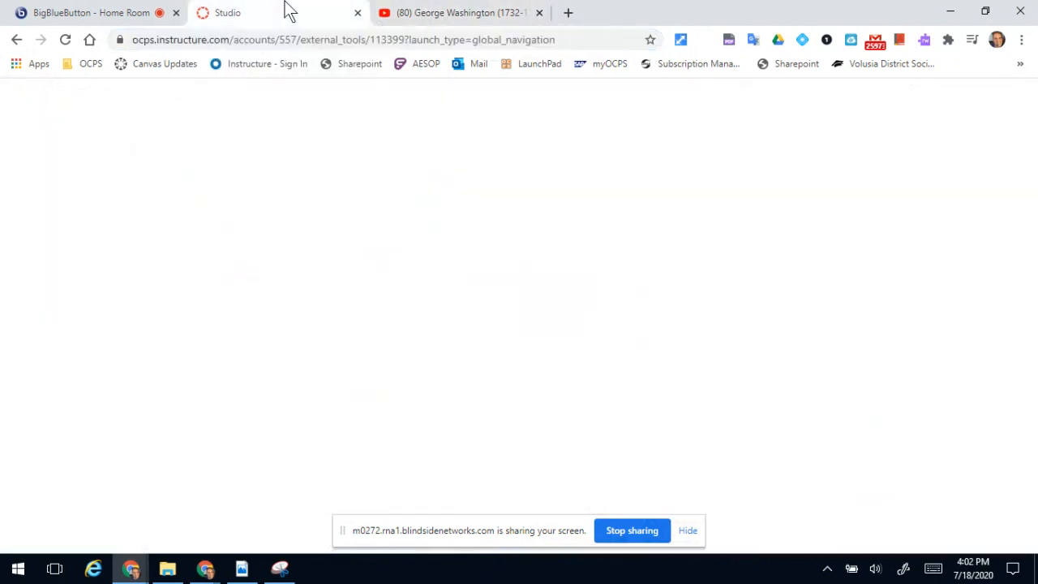
pyautogui.click(665, 353)
pyautogui.write('https://www.youtube.com/watch?v=oeff14XdS9k')
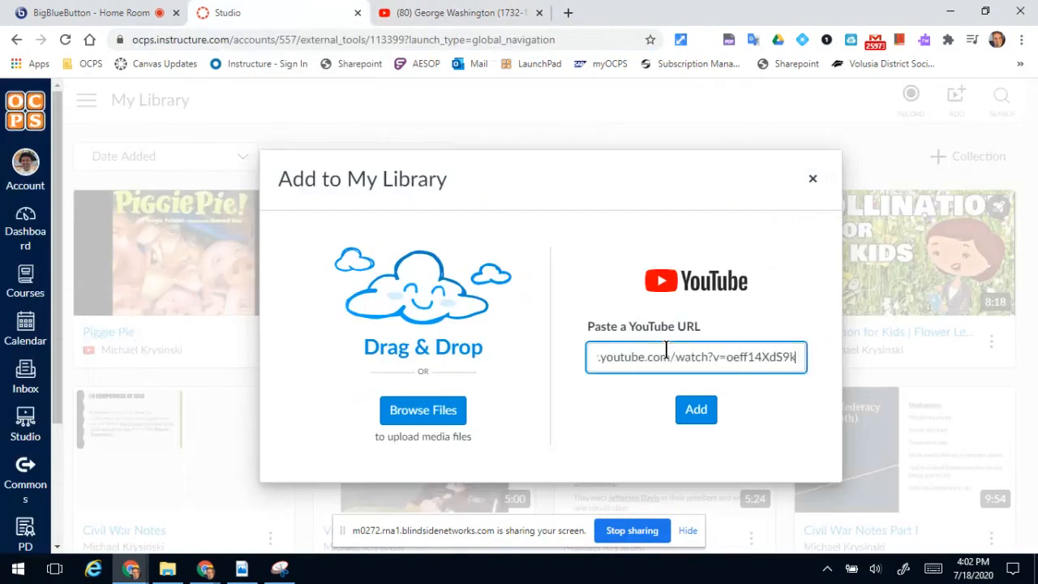
pyautogui.click(702, 413)
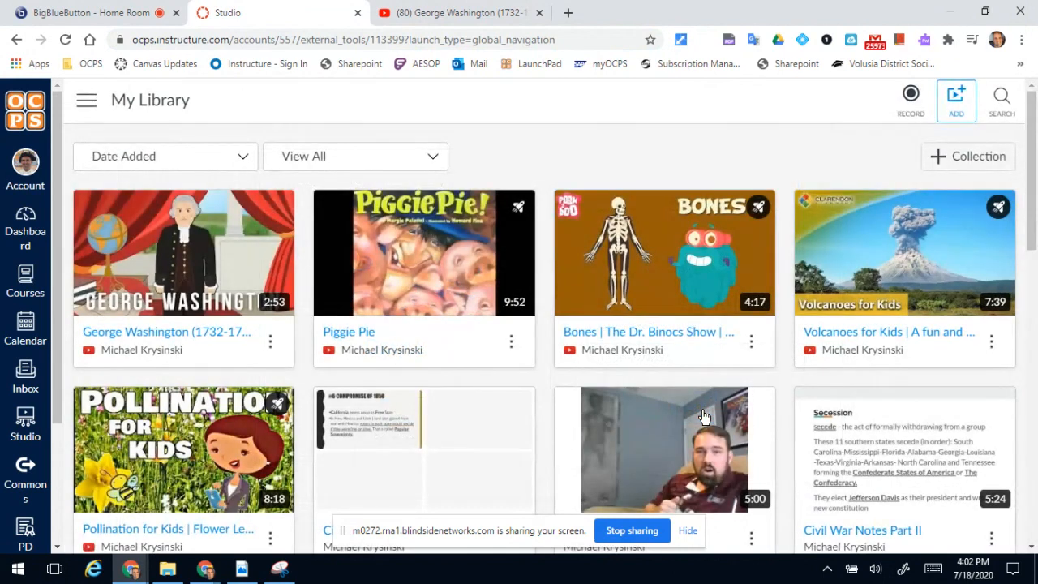
# Open the 2020 Canvas Summer Training Demo course in a new browser tab and switch to it.
pyautogui.click(23, 280)
pyautogui.click(174, 181)
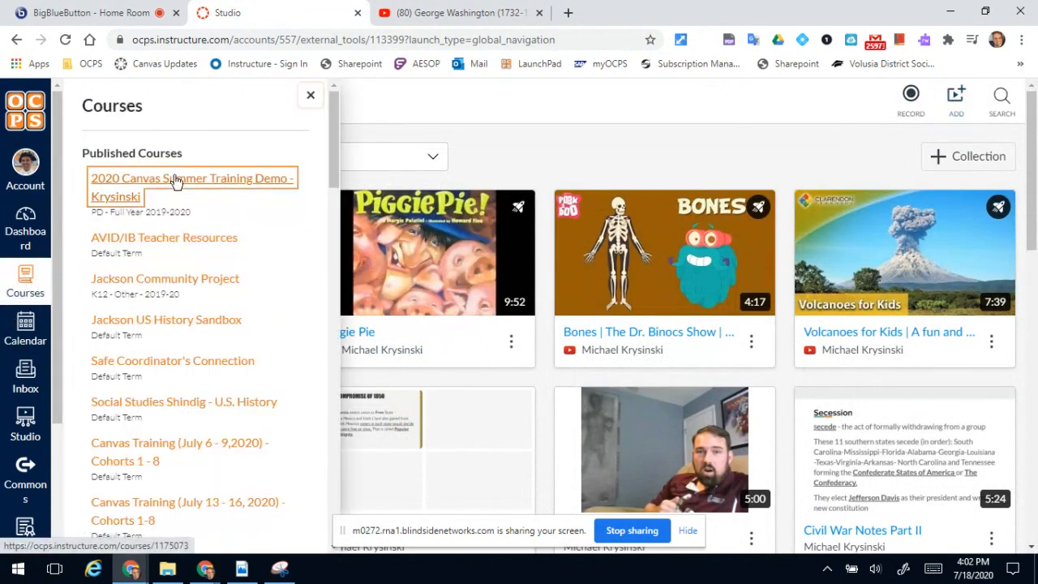
pyautogui.rightClick(195, 180)
pyautogui.click(207, 187)
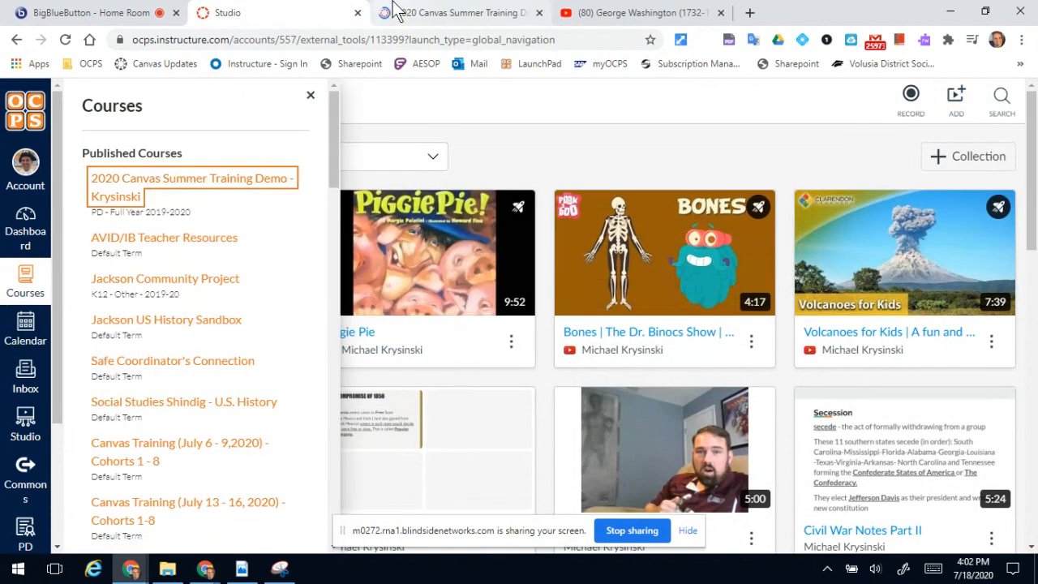
pyautogui.click(395, 12)
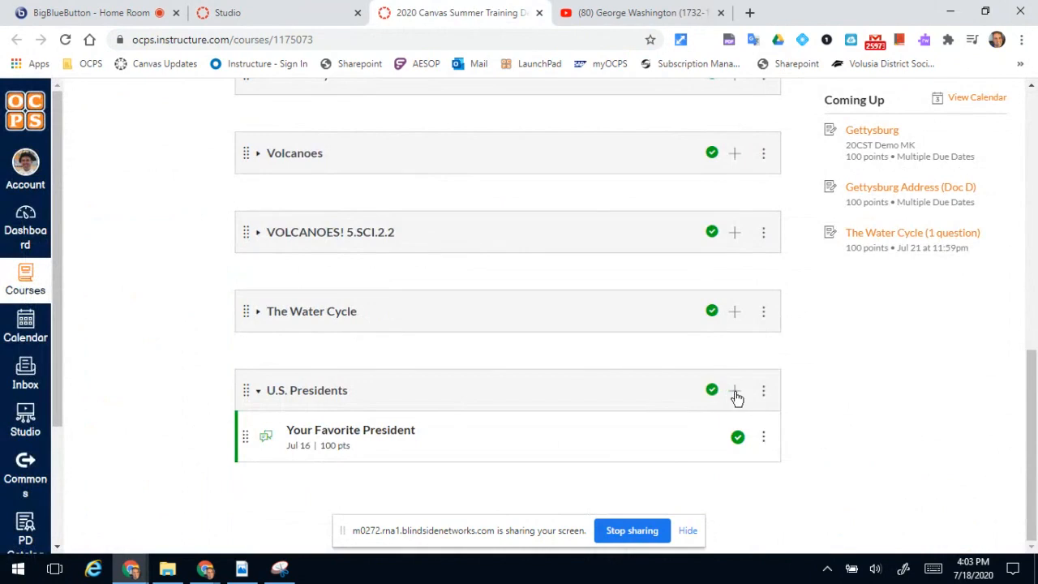
# Add a new page named "Watch this video: George Washington" to the U.S. Presidents module.
pyautogui.click(735, 393)
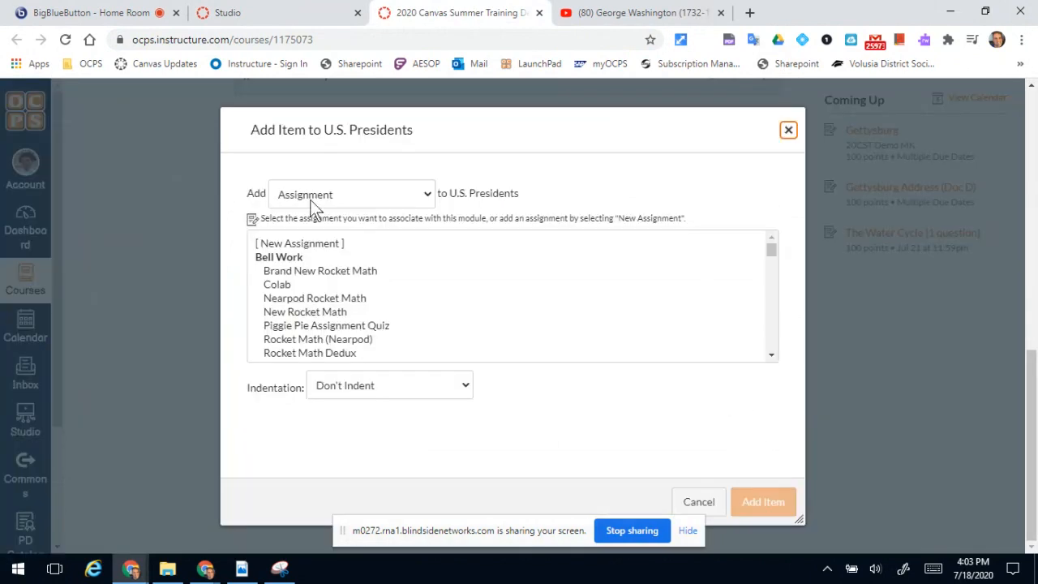
pyautogui.click(312, 201)
pyautogui.click(313, 300)
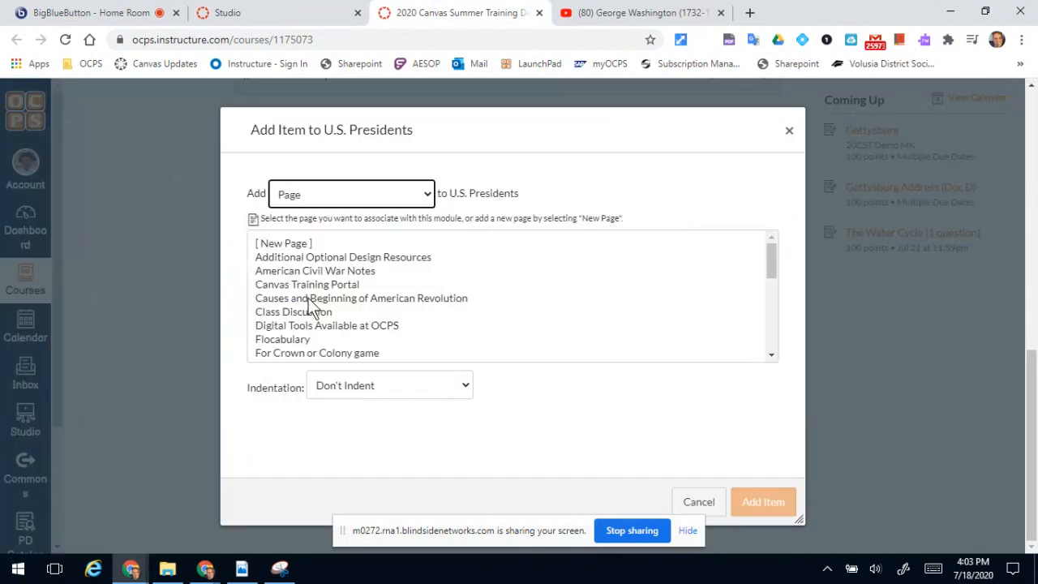
pyautogui.click(287, 243)
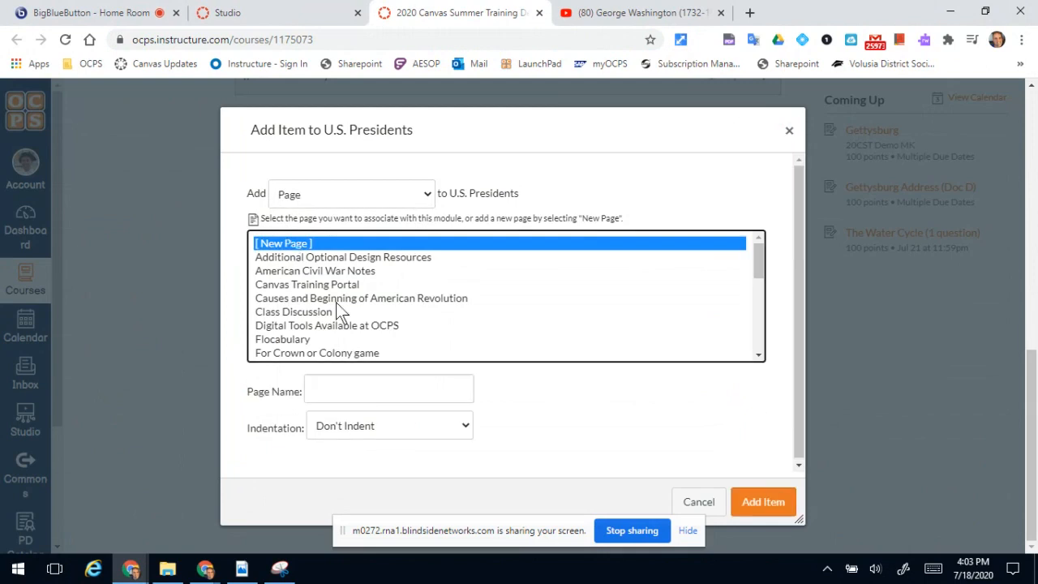
pyautogui.click(389, 395)
pyautogui.write('Watch')
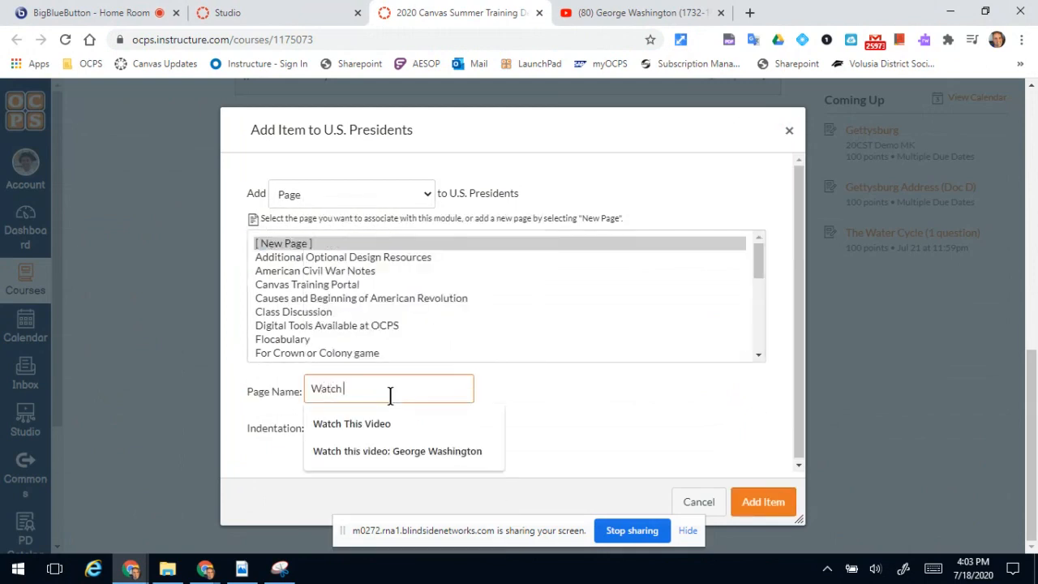
pyautogui.write(' this video: George Washing')
pyautogui.click(398, 450)
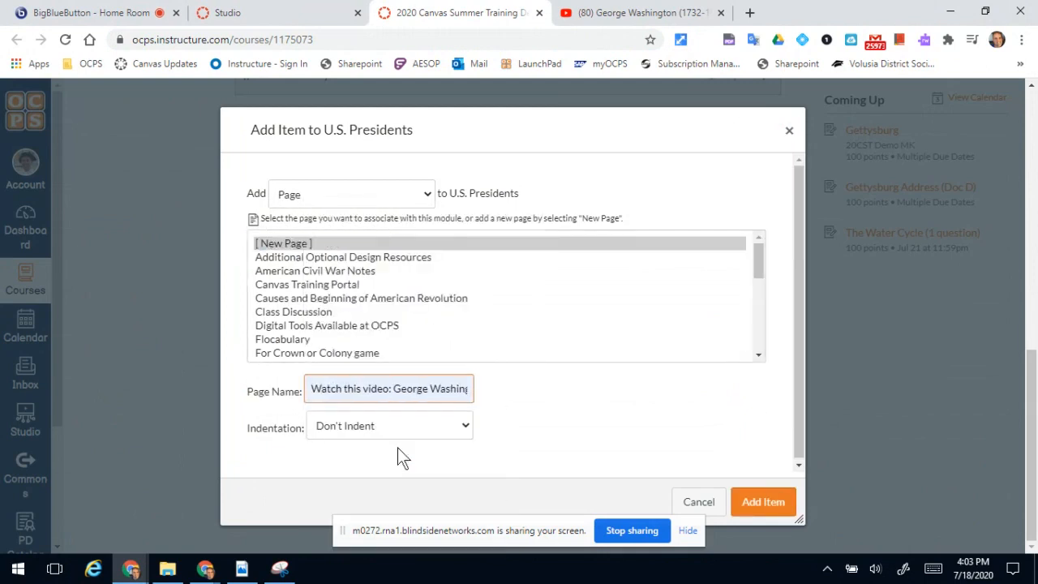
pyautogui.click(759, 502)
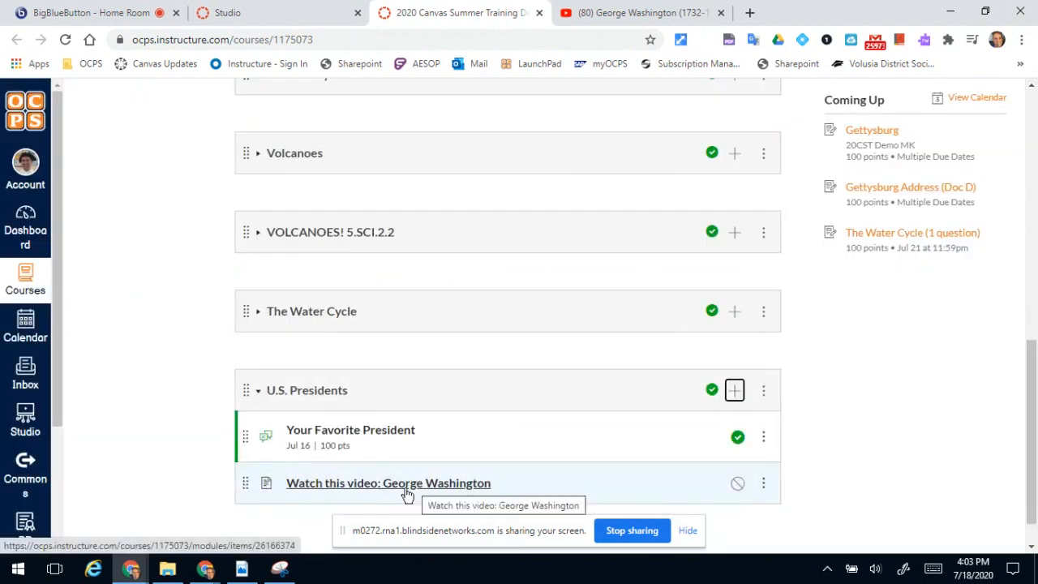
# Open the "Watch this video: George Washington" page for editing without loading the auto-saved content.
pyautogui.click(405, 486)
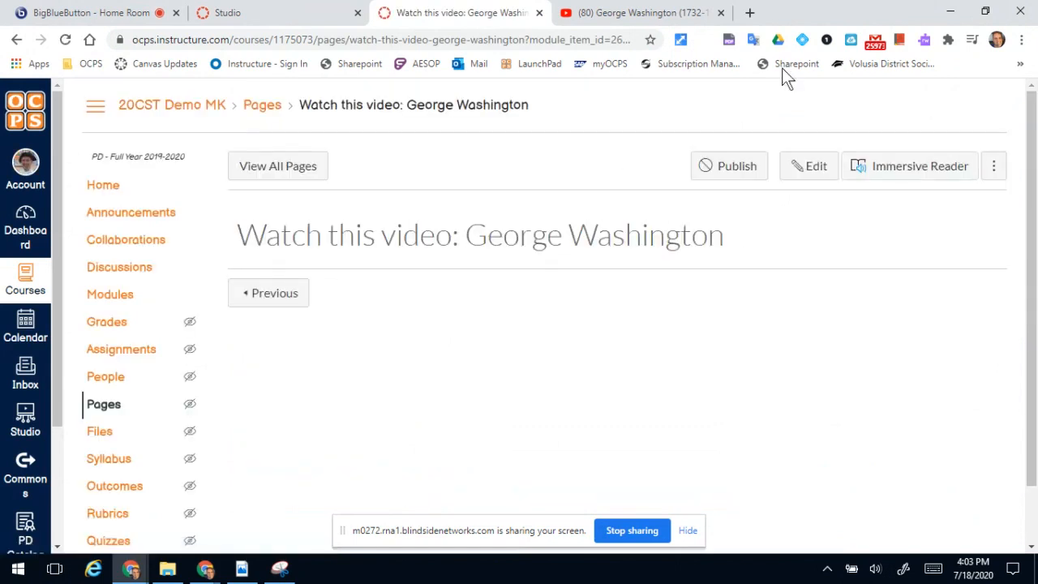
pyautogui.click(787, 167)
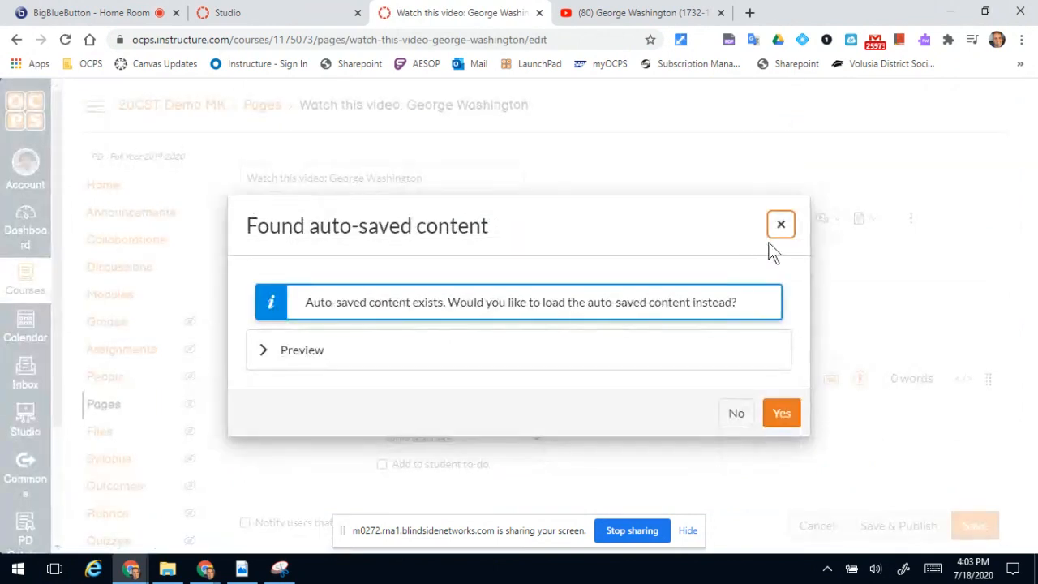
pyautogui.click(781, 225)
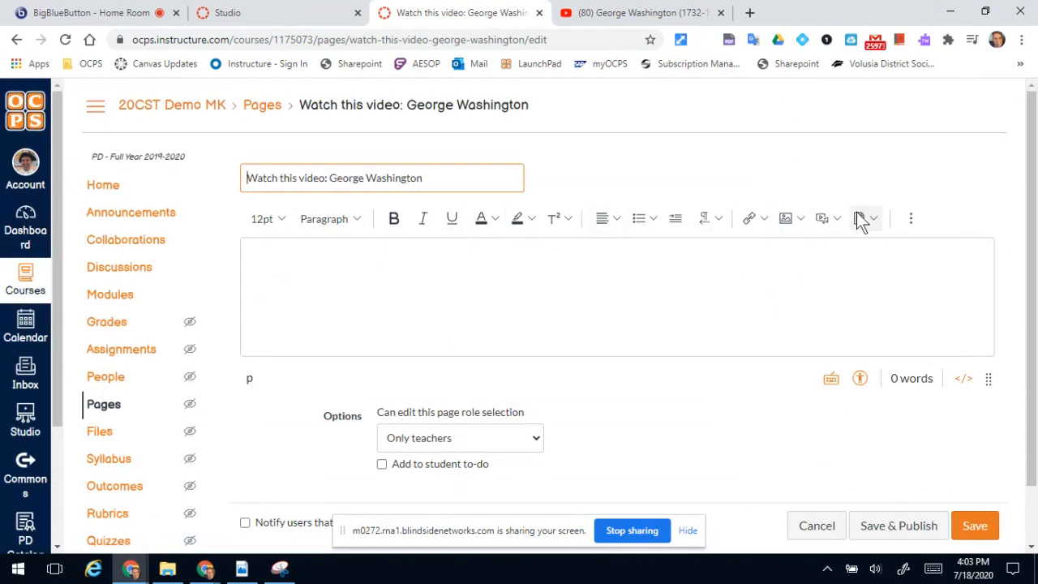
# Embed the George Washington video from the Canvas Arc/Studio library in the page body, with comments allowed.
pyautogui.click(912, 218)
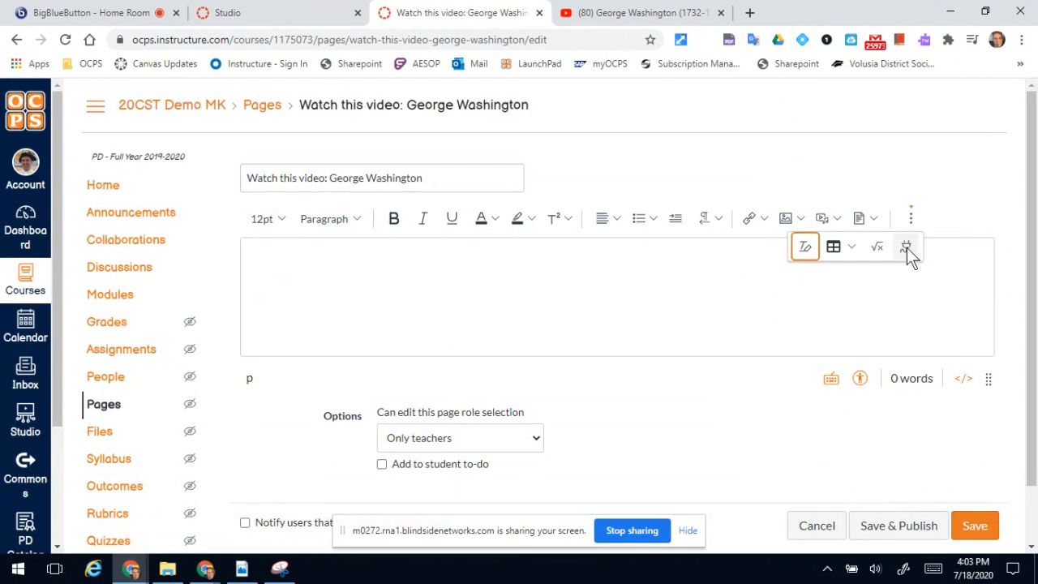
pyautogui.click(905, 248)
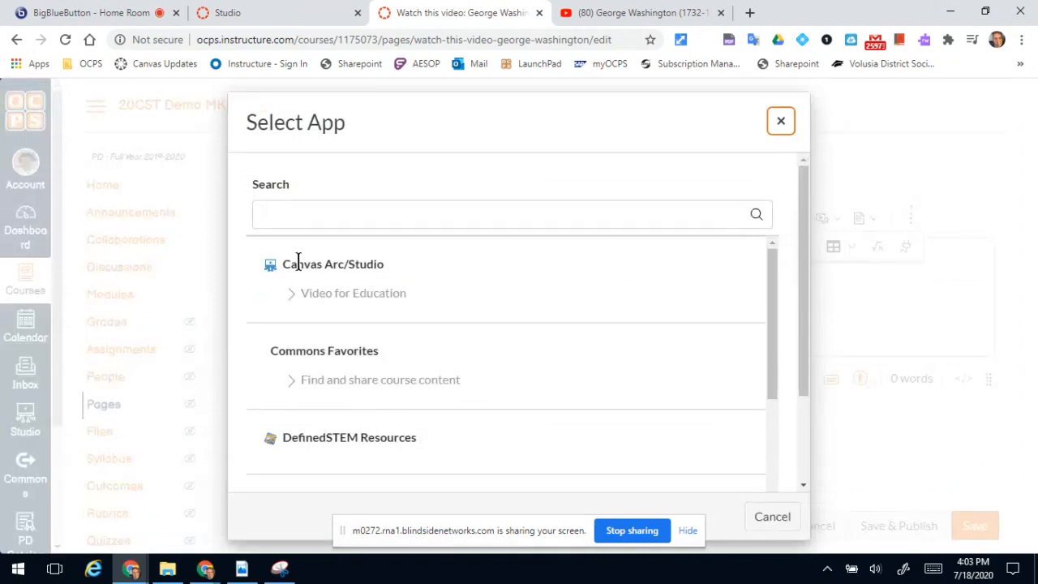
pyautogui.click(299, 262)
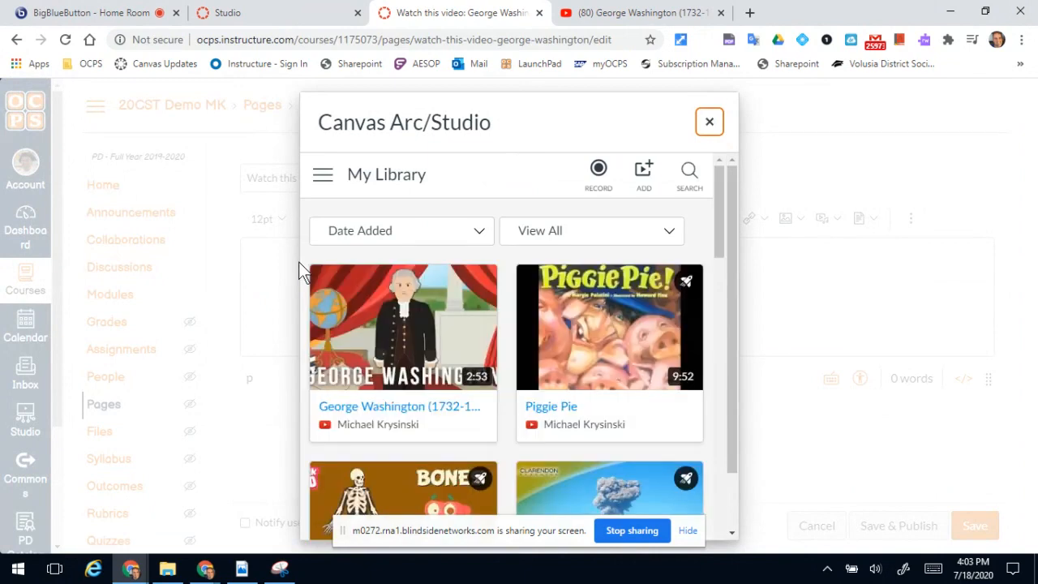
pyautogui.click(408, 331)
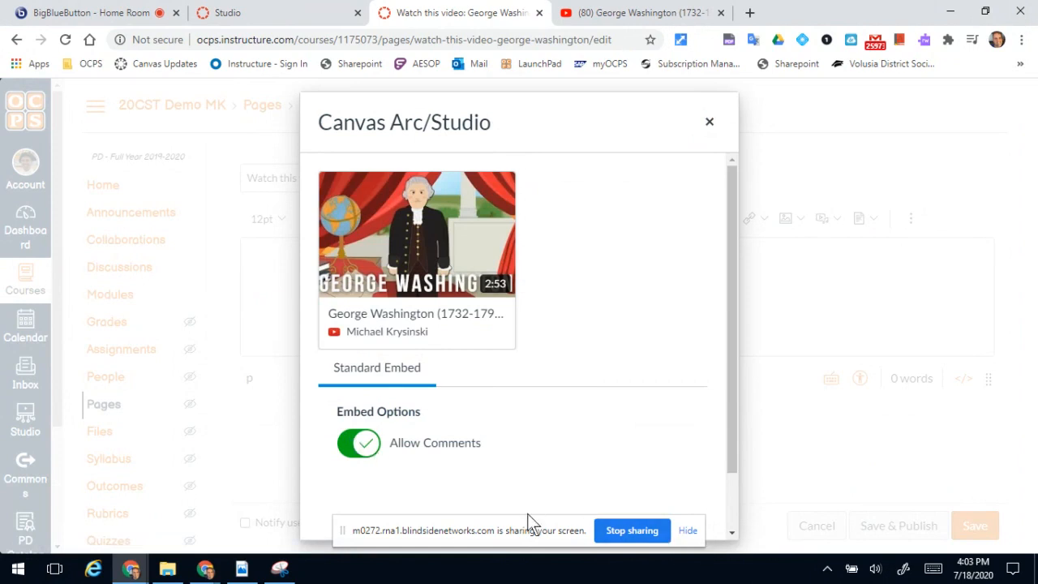
pyautogui.moveTo(528, 533); pyautogui.dragTo(454, 546)
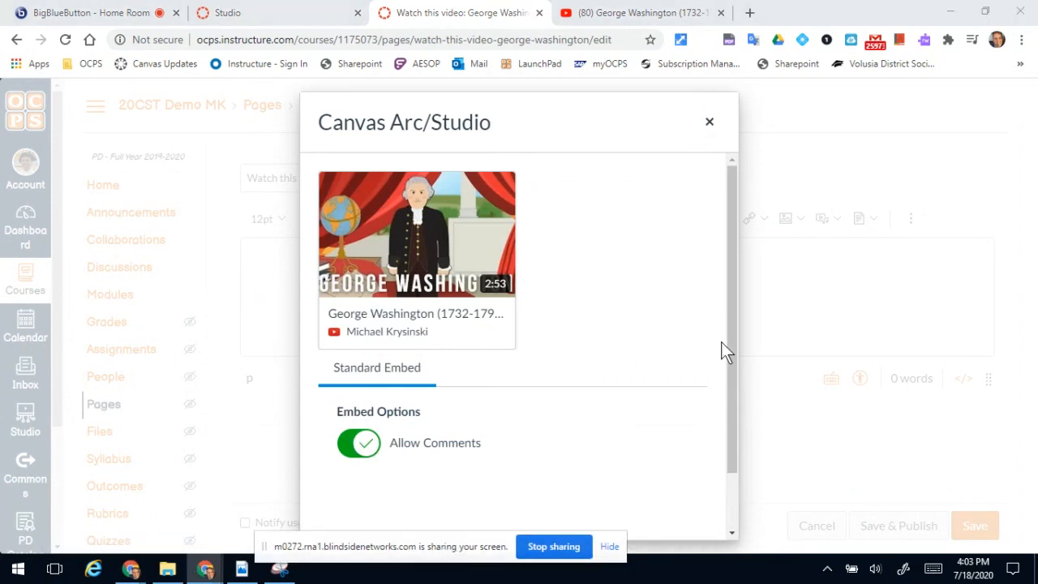
pyautogui.moveTo(727, 345); pyautogui.dragTo(728, 427)
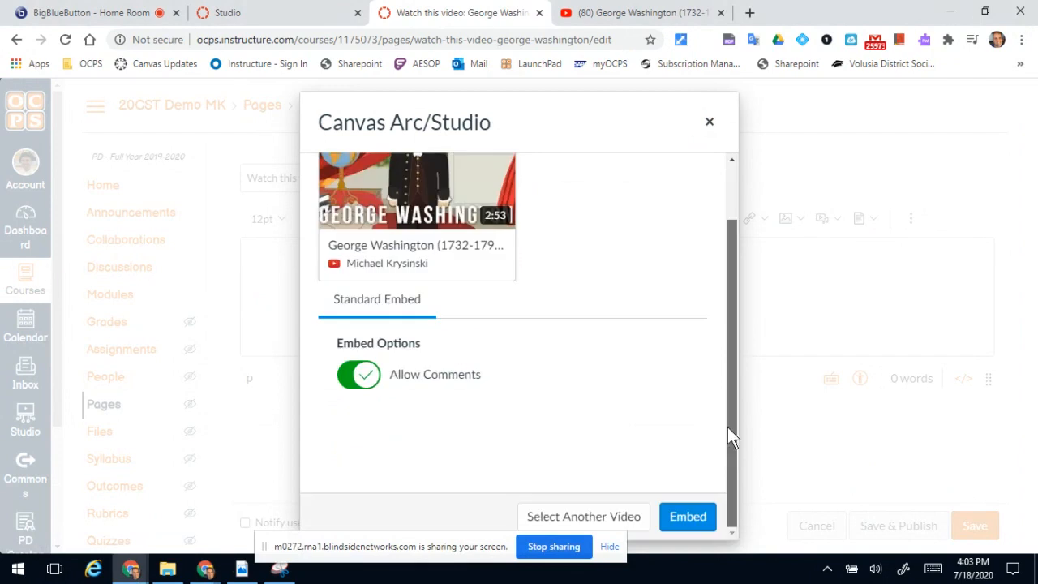
pyautogui.click(699, 516)
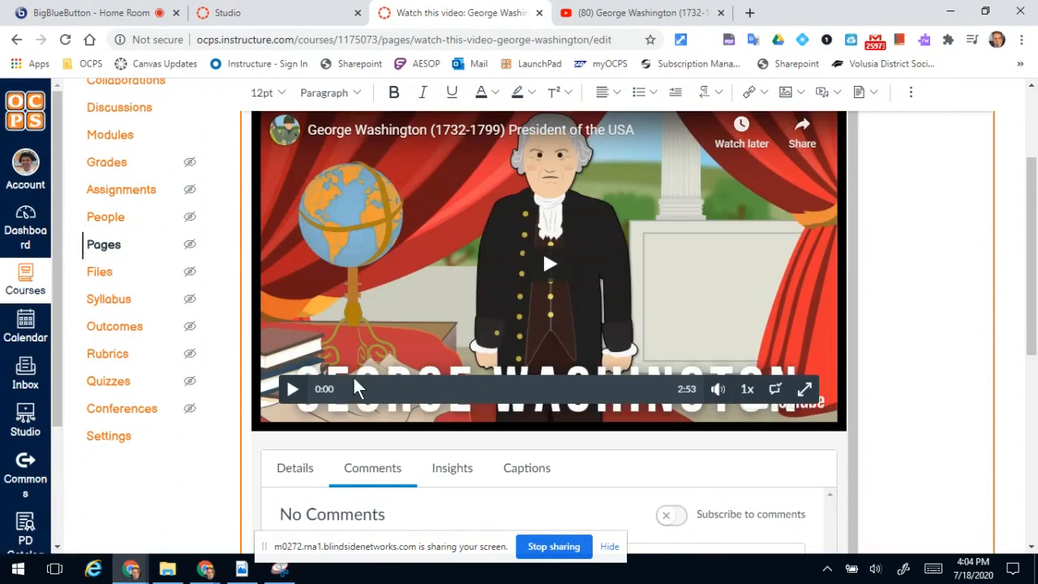
# Mute the embedded video, play a short part of it, and pause it at 0:14.
pyautogui.click(719, 392)
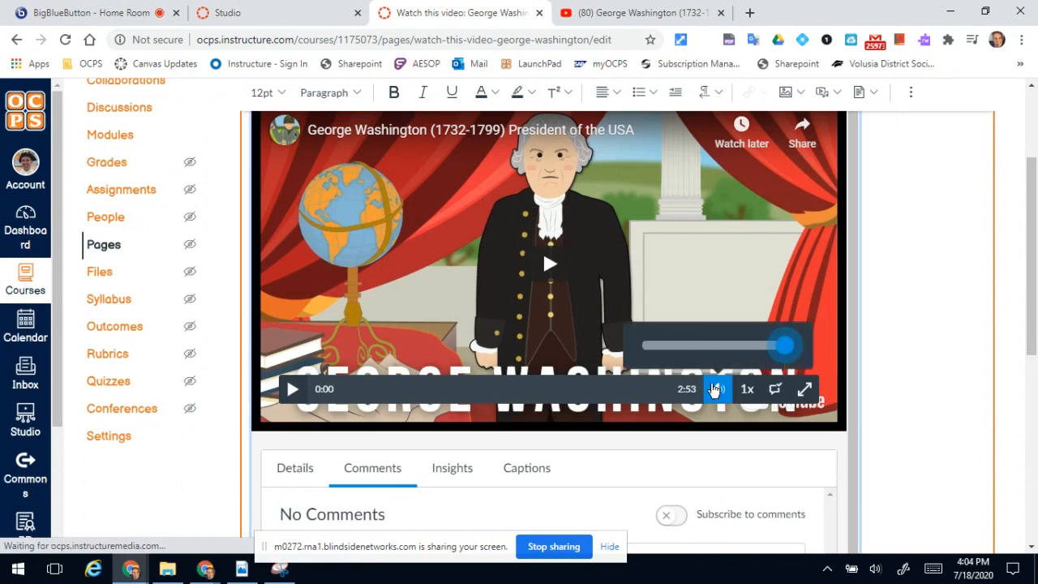
pyautogui.moveTo(780, 350); pyautogui.dragTo(648, 349)
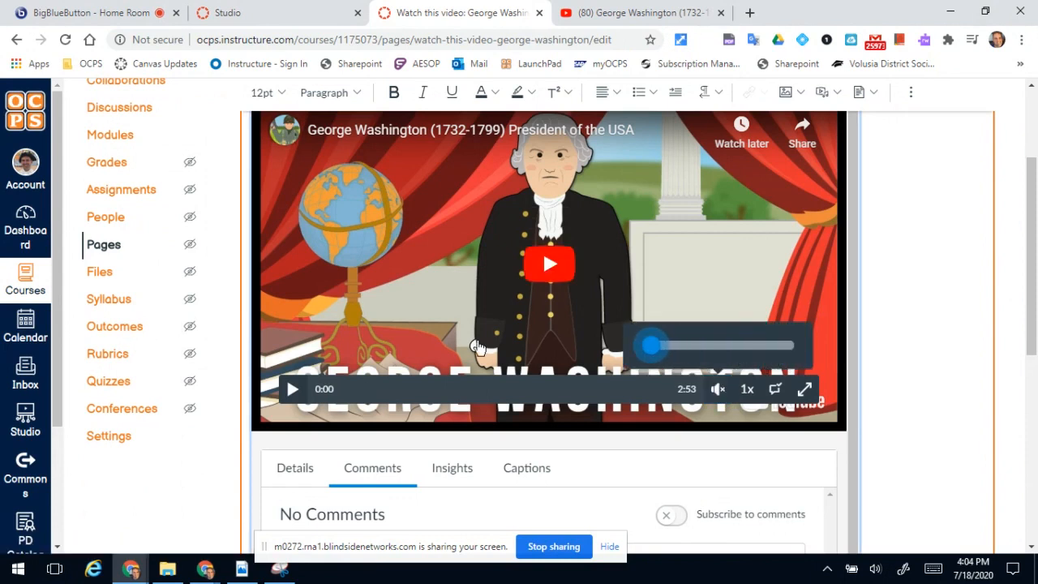
pyautogui.click(343, 396)
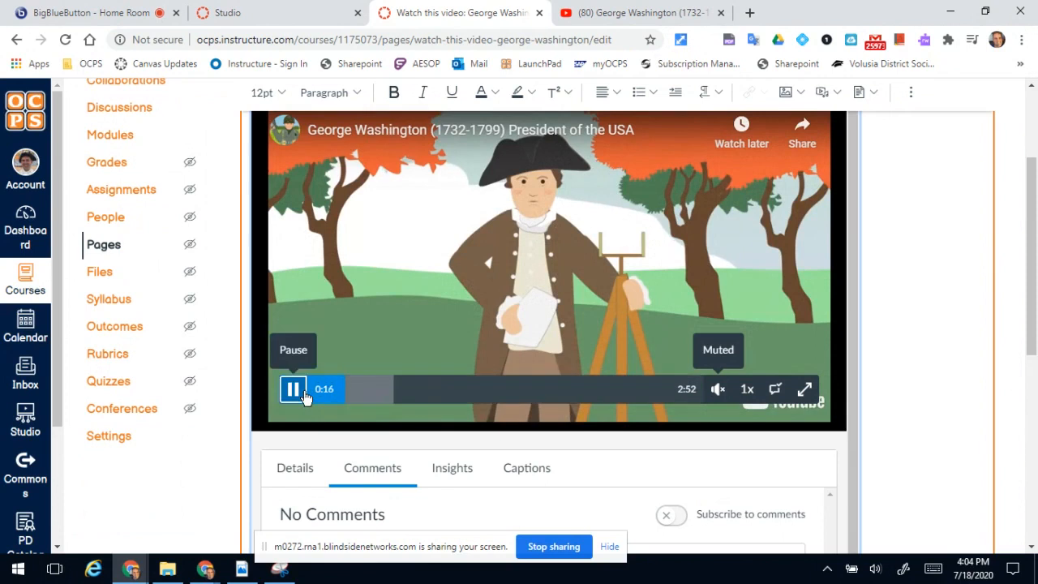
pyautogui.click(305, 395)
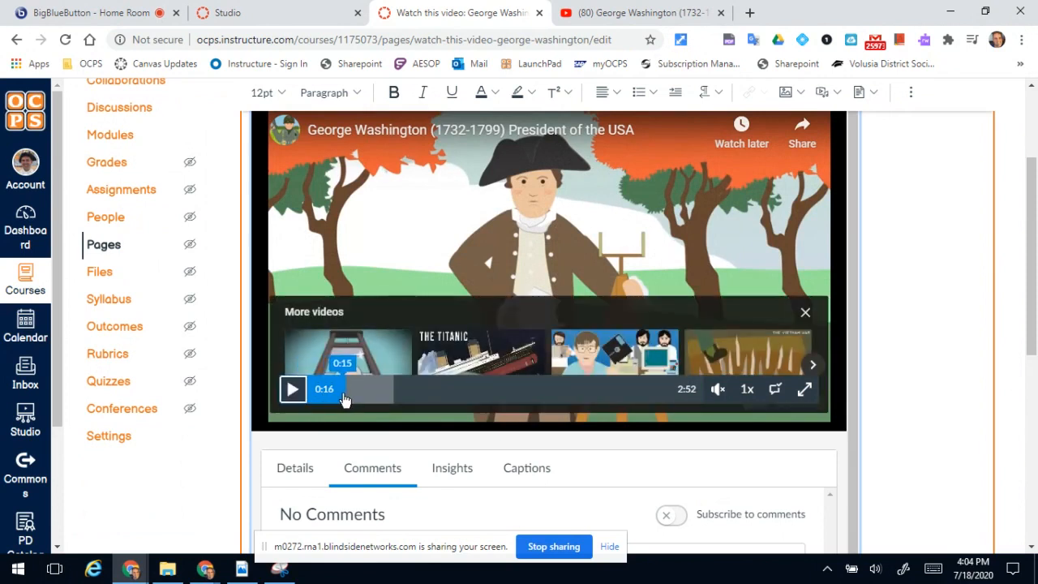
pyautogui.click(343, 397)
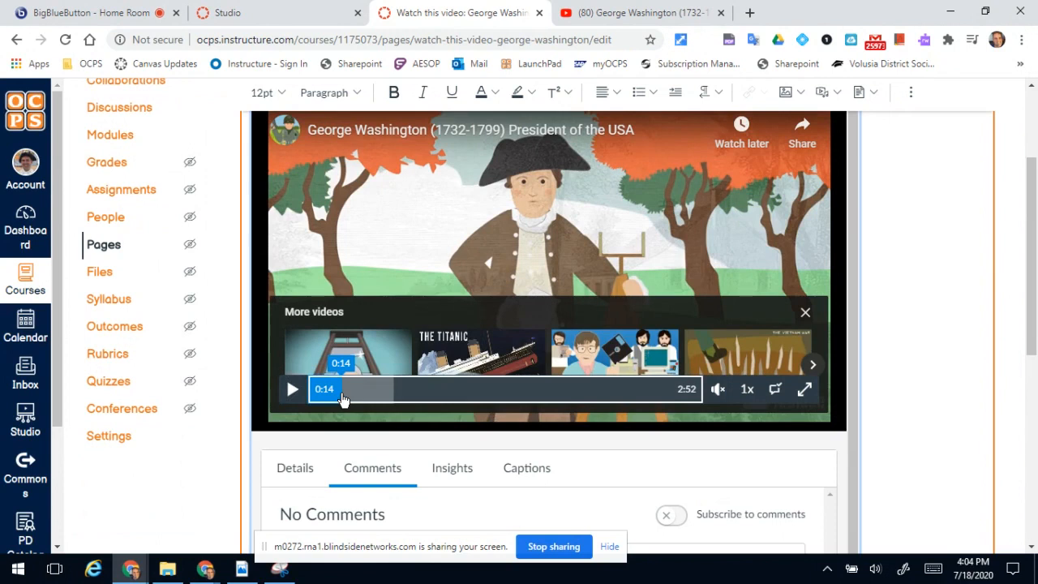
# Post the comment "What was his first job?" on the embedded video at 0:14.
pyautogui.moveTo(1034, 218); pyautogui.dragTo(1035, 291)
pyautogui.click(460, 386)
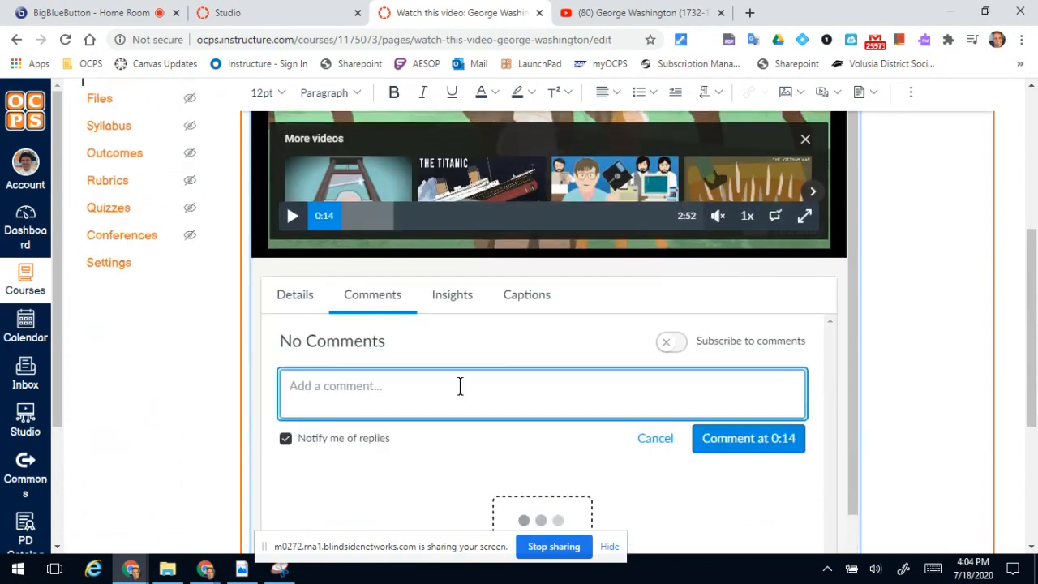
pyautogui.write('What ')
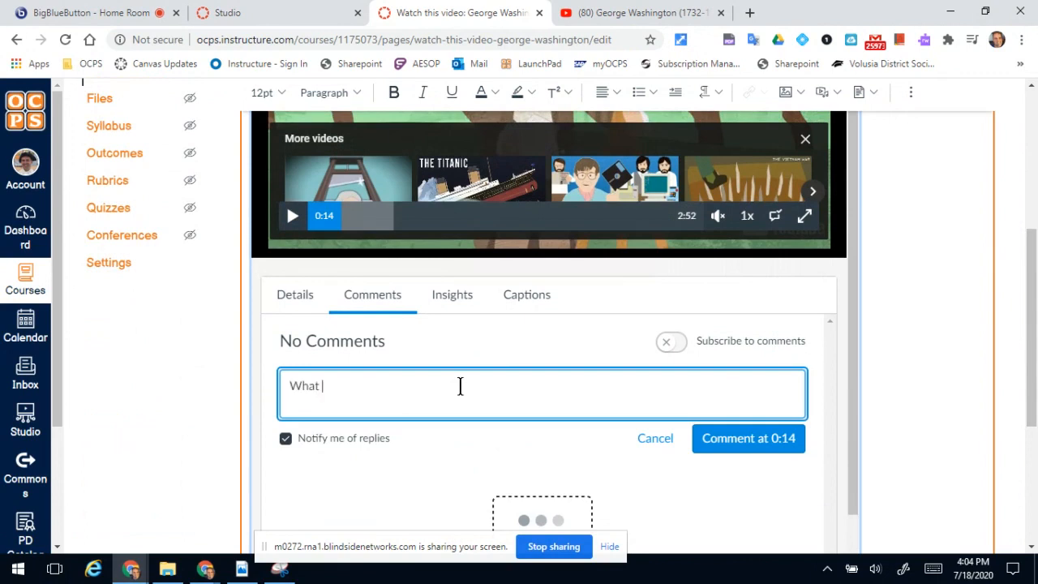
pyautogui.write('was his first job?')
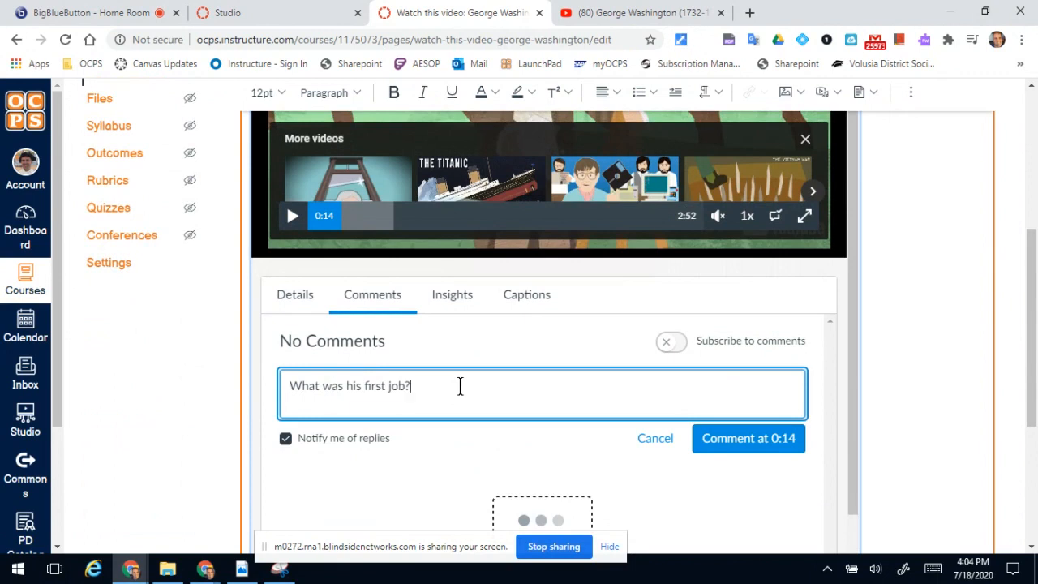
pyautogui.click(752, 442)
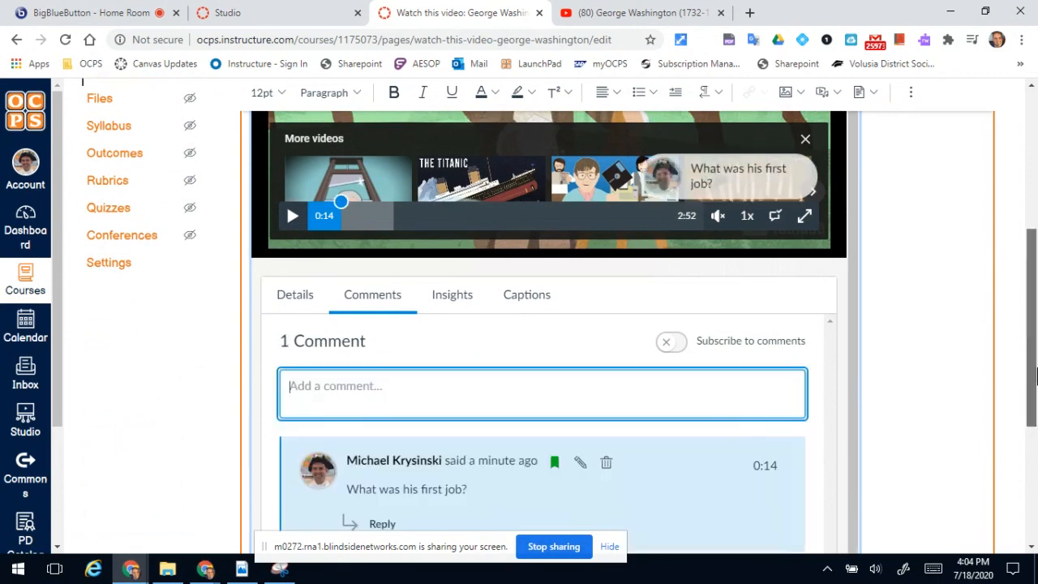
# Jump the embedded video to 0:25 and post a comment there beginning "What was the first war Washington was".
pyautogui.moveTo(1034, 376); pyautogui.dragTo(1030, 295)
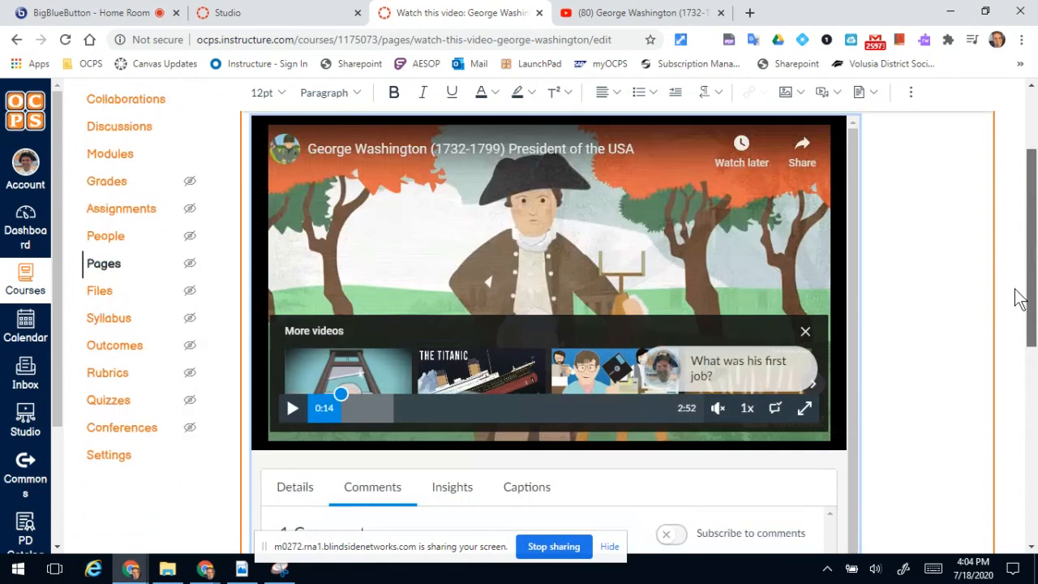
pyautogui.click(369, 407)
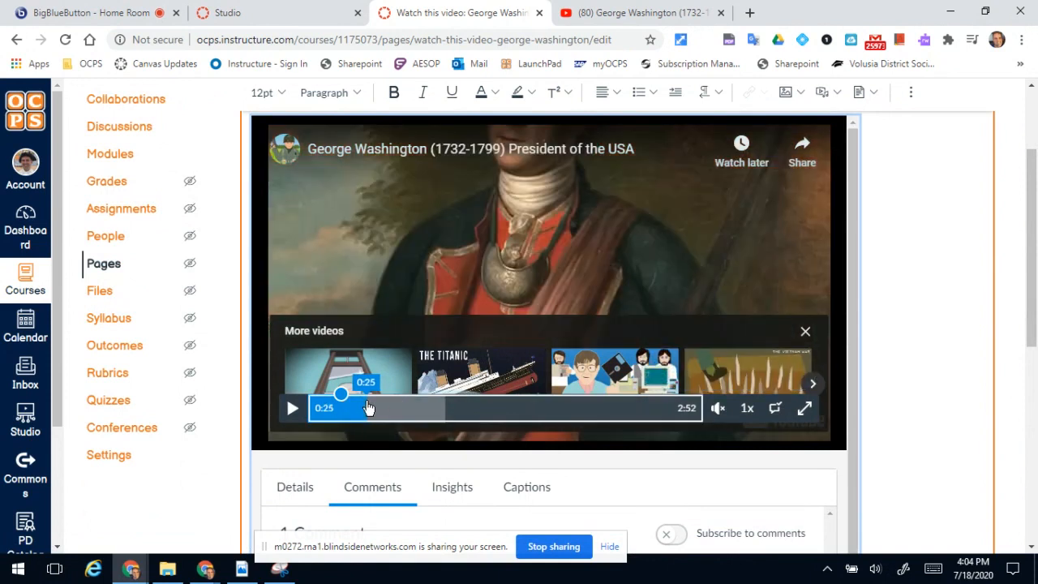
pyautogui.moveTo(1037, 328); pyautogui.dragTo(1036, 429)
pyautogui.click(450, 344)
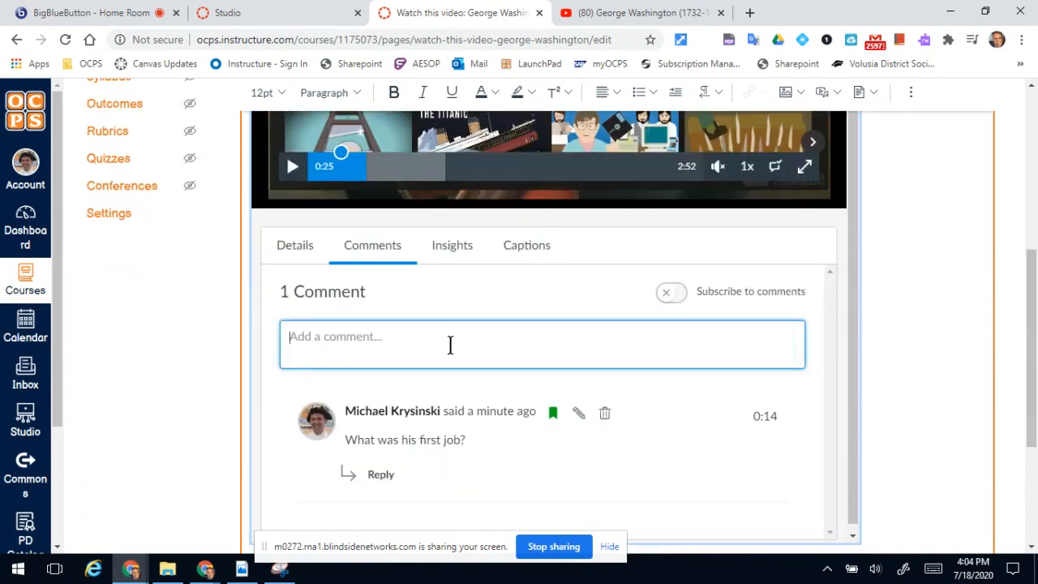
pyautogui.write('What ')
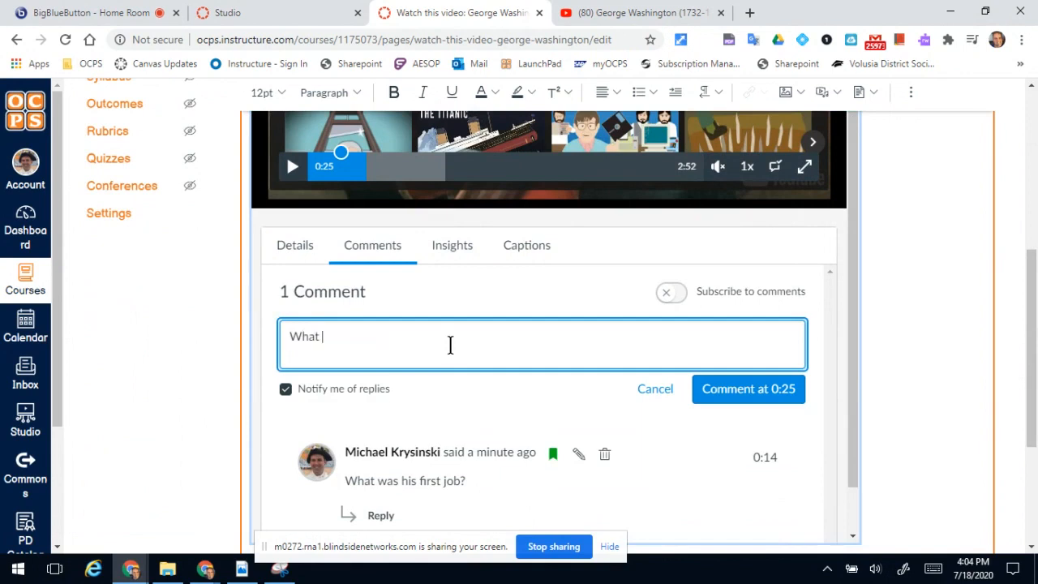
pyautogui.write('was the first war Wash')
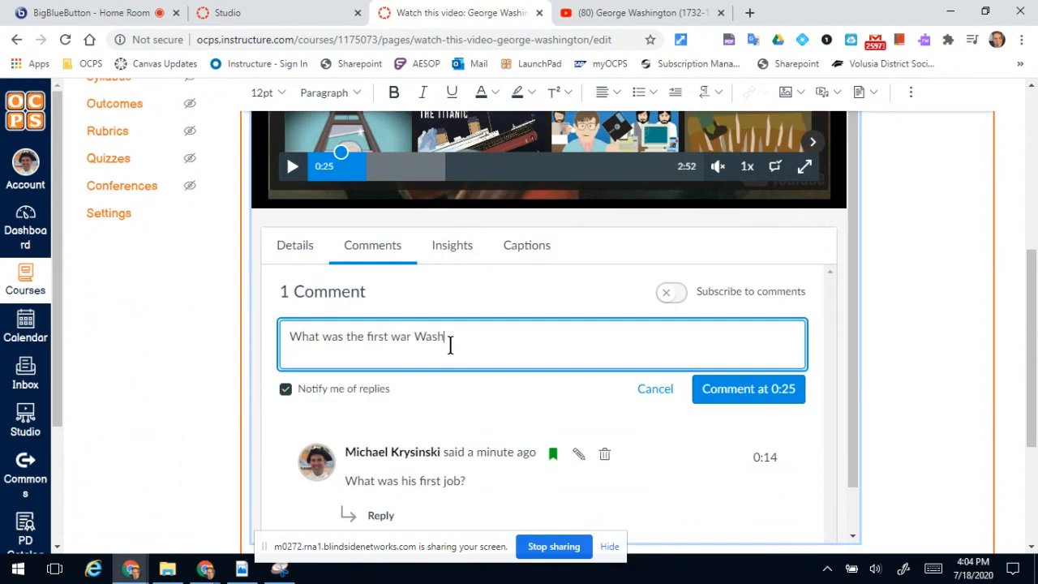
pyautogui.write('ington was in?')
pyautogui.click(734, 401)
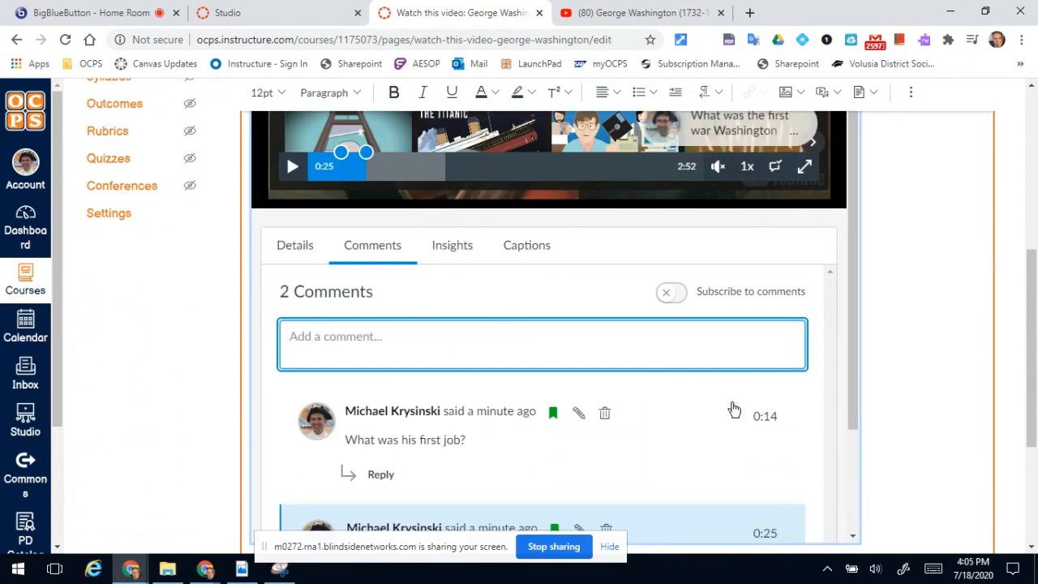
# Jump the embedded video to 0:42 and post the comment "What was Washington's wife's name?" there.
pyautogui.click(407, 166)
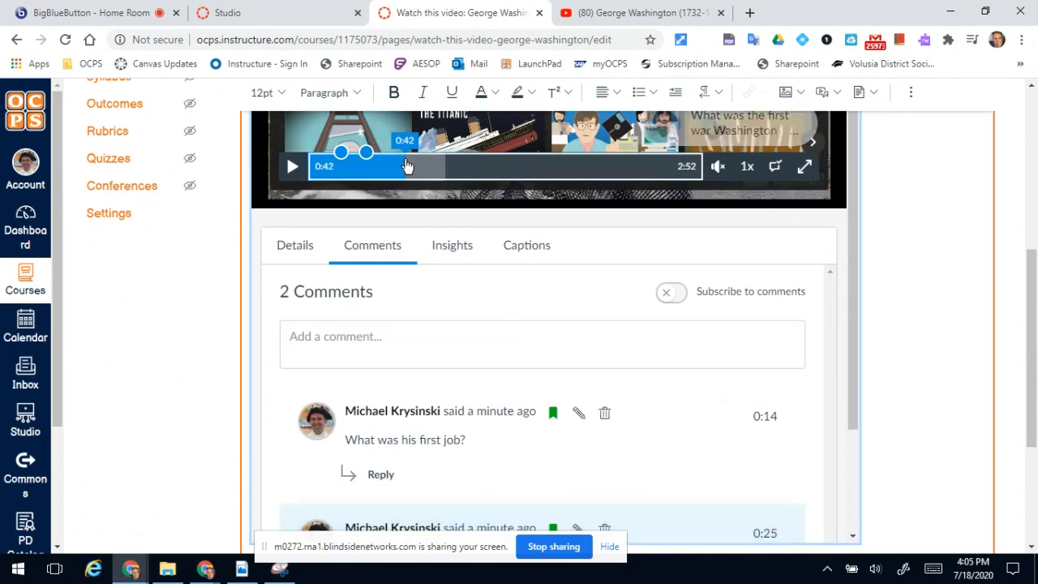
pyautogui.click(366, 355)
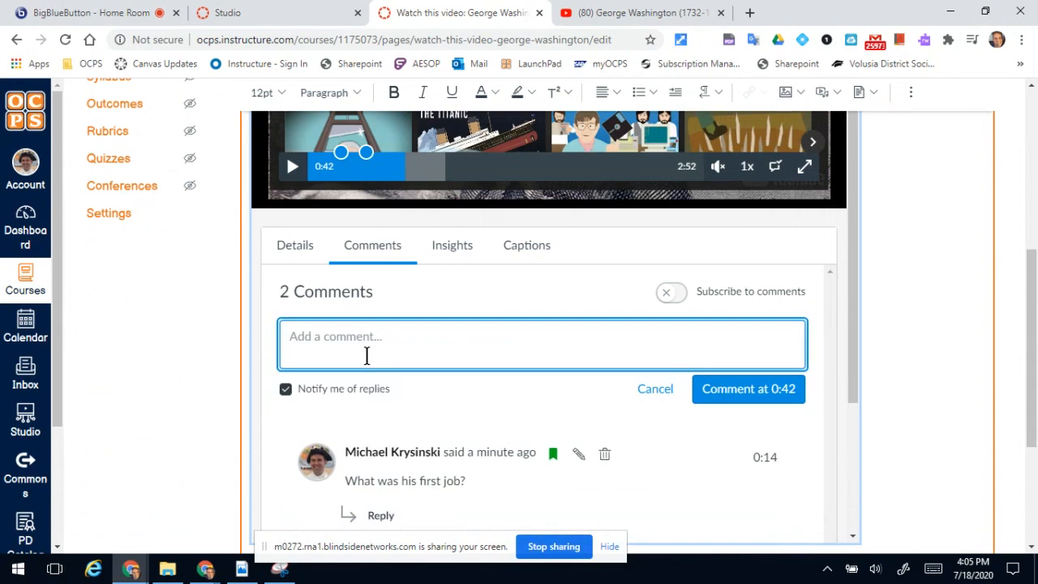
pyautogui.write('Wht')
pyautogui.write('at was ')
pyautogui.write('Washington')
pyautogui.write("'s wife's ")
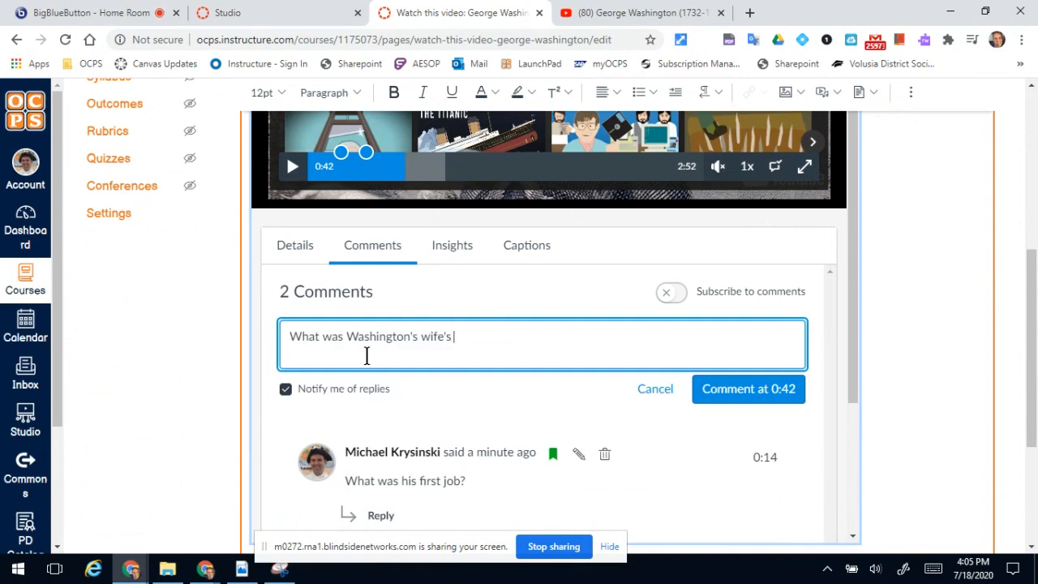
pyautogui.write('name?')
pyautogui.click(753, 395)
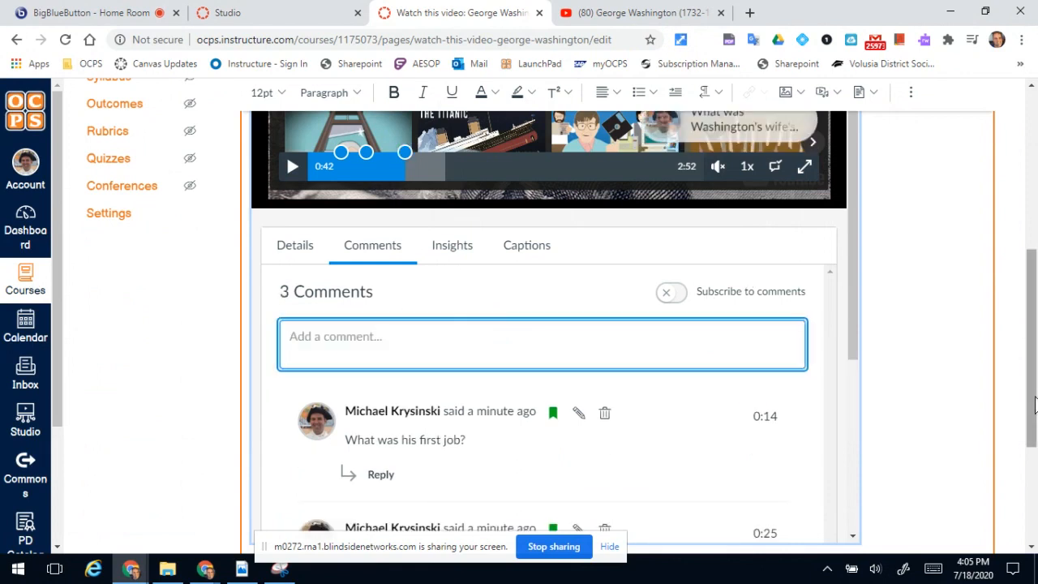
# Play the embedded video from about 0:09 to preview how the timed comments appear.
pyautogui.moveTo(1034, 397); pyautogui.dragTo(1023, 292)
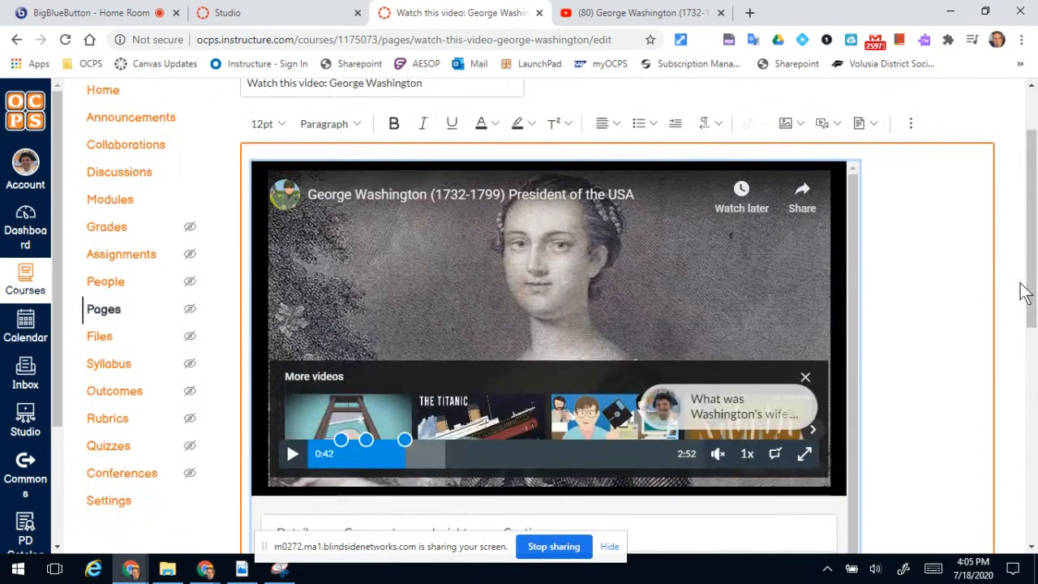
pyautogui.click(329, 454)
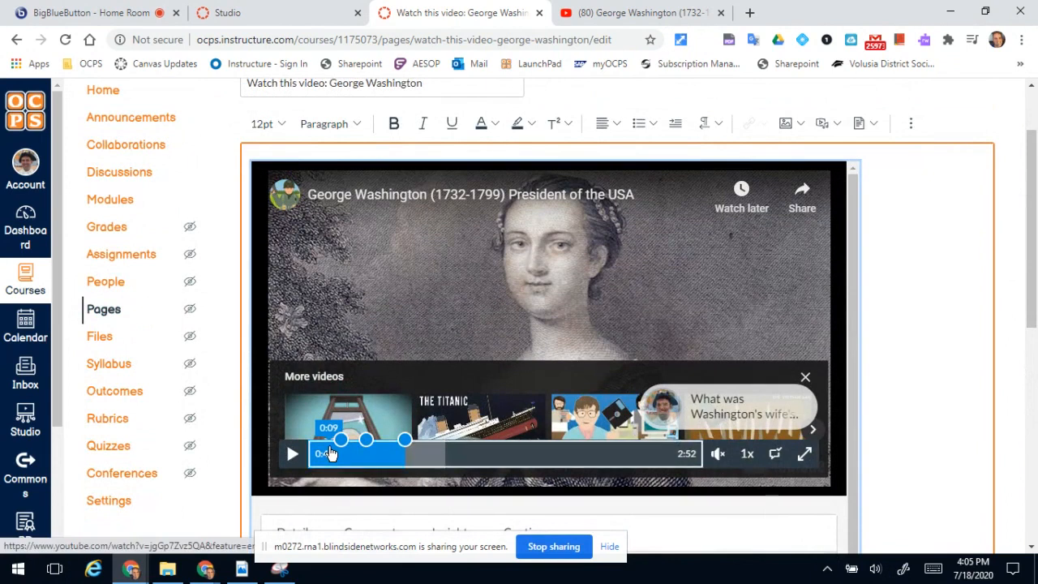
pyautogui.click(292, 454)
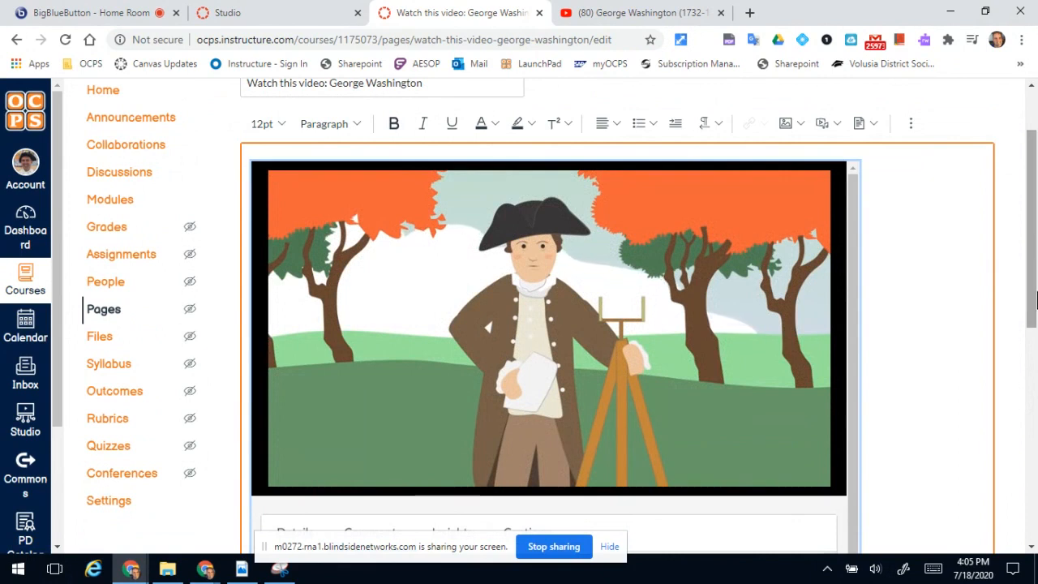
# Save and publish the "Watch this video: George Washington" page with its page options as they are.
pyautogui.moveTo(1035, 300); pyautogui.dragTo(1035, 513)
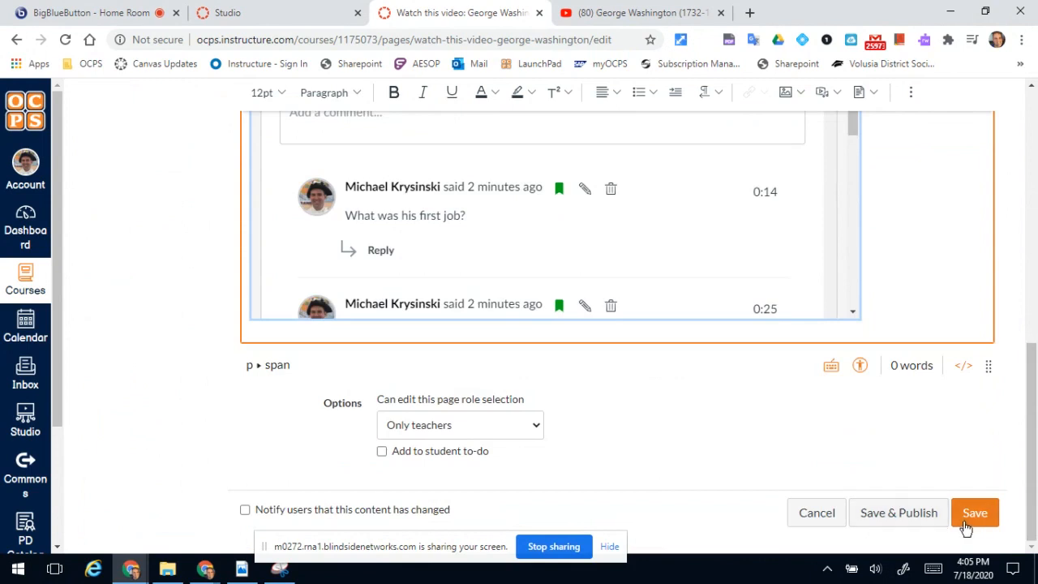
pyautogui.click(913, 520)
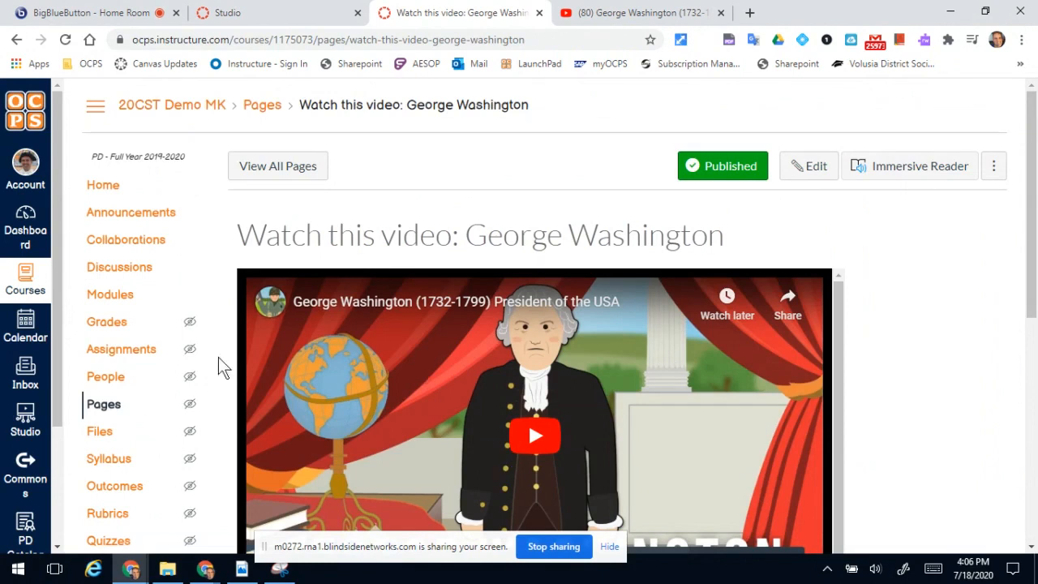
# Return to the Studio library and start creating a quiz from the George Washington video.
pyautogui.click(236, 11)
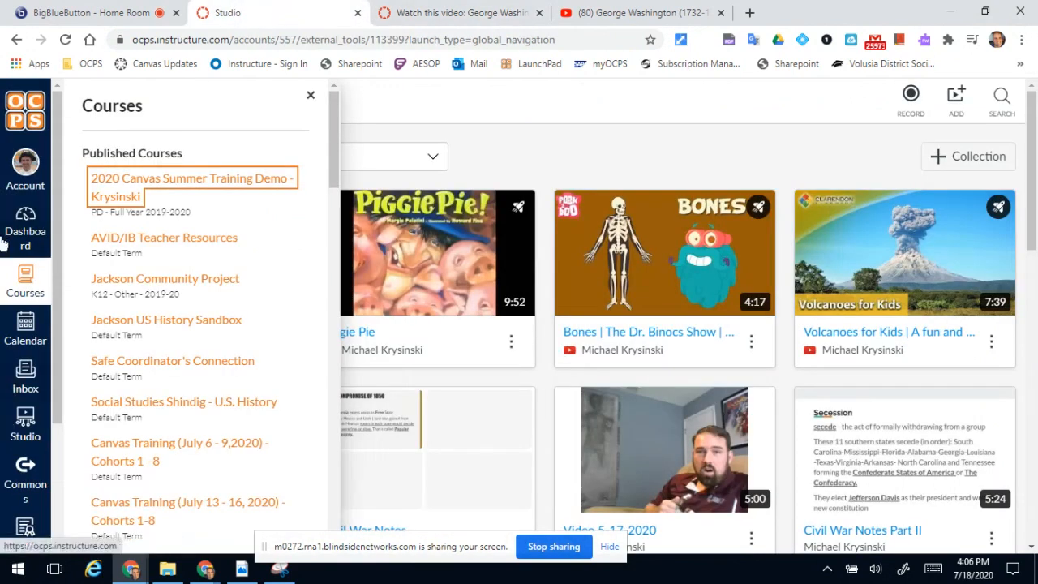
pyautogui.click(26, 427)
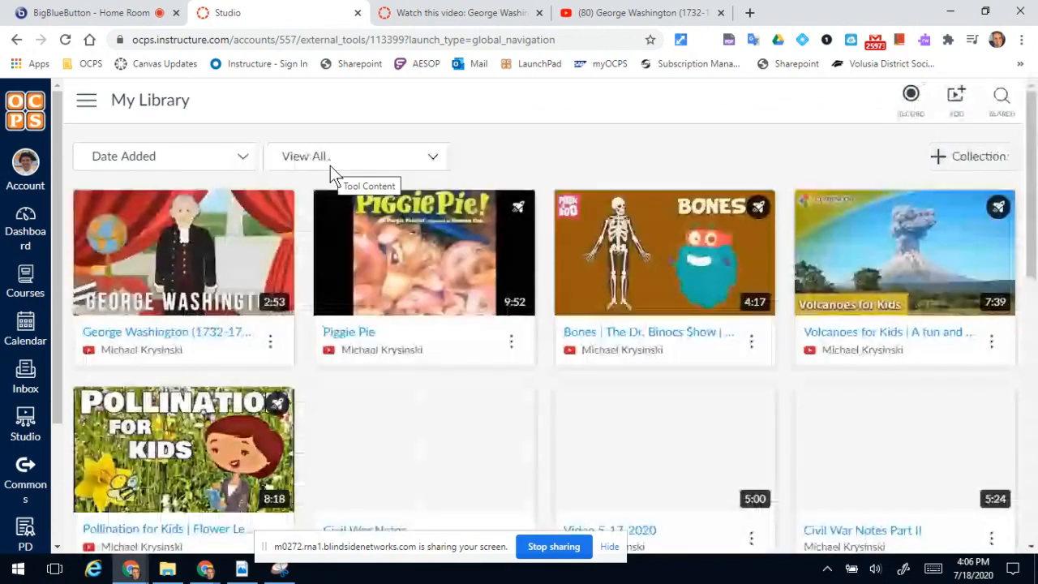
pyautogui.click(270, 344)
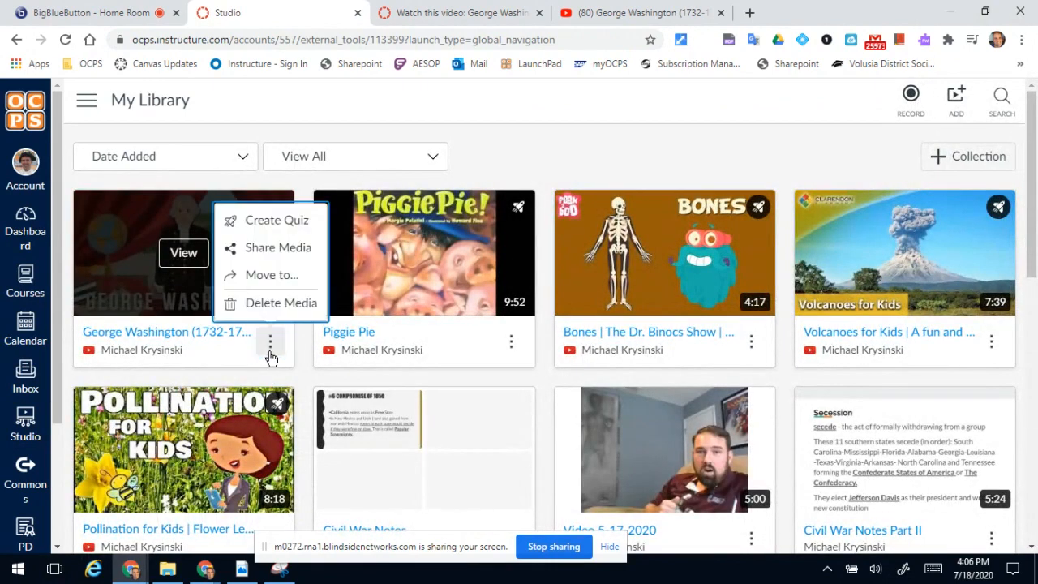
pyautogui.click(265, 229)
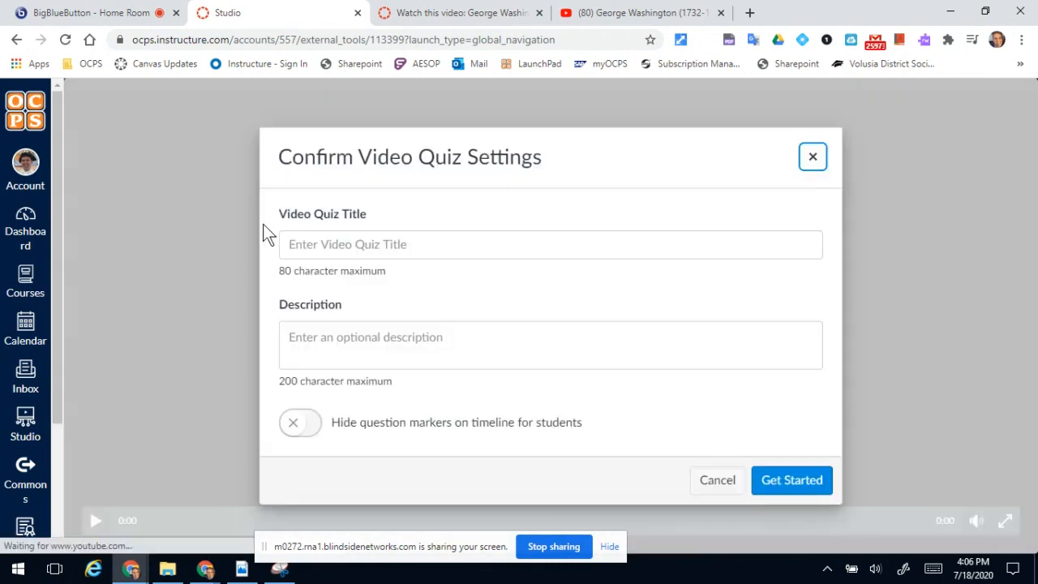
# Create the video quiz titled "George Washington Quiz" with description "Please answer all of the questions." and question markers hidden on the timeline for students.
pyautogui.click(376, 248)
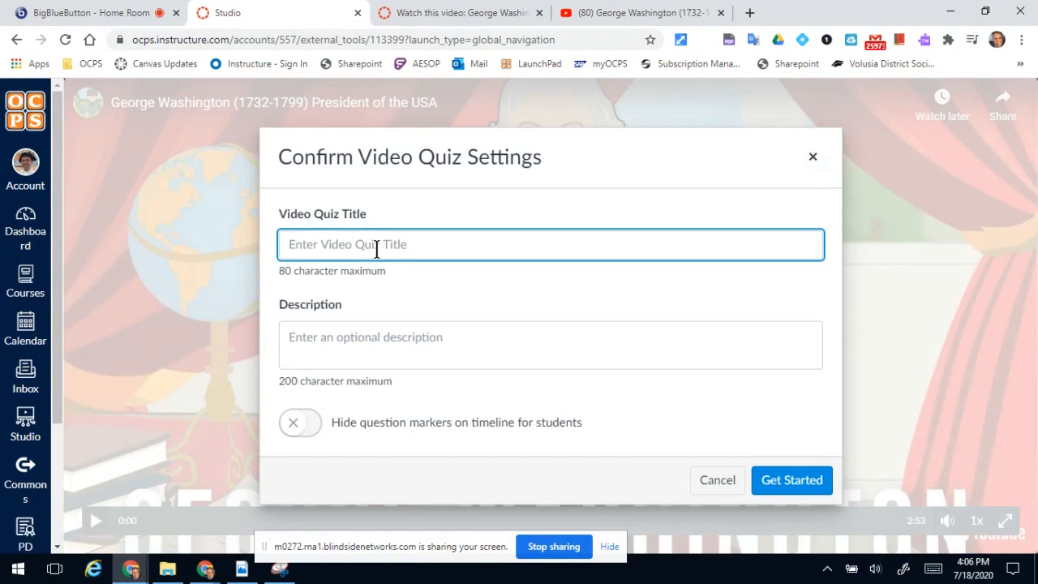
pyautogui.write('George Wash')
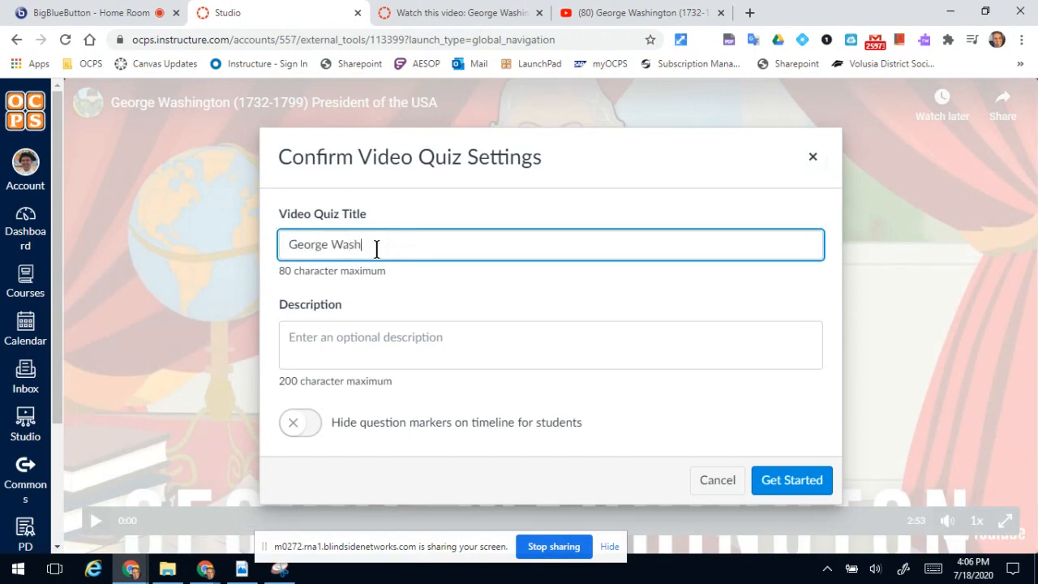
pyautogui.write('ington Quiz')
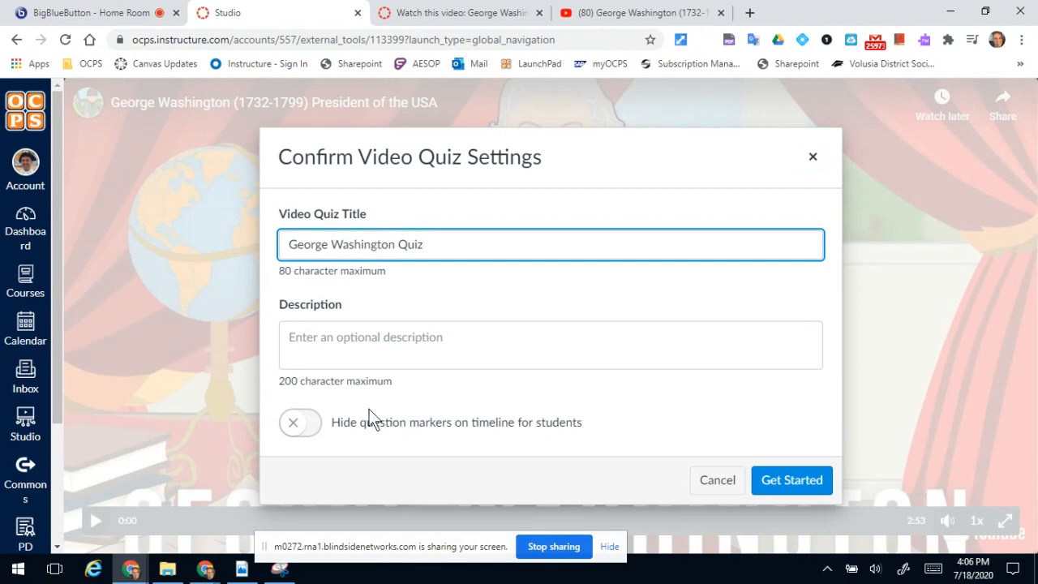
pyautogui.click(403, 331)
pyautogui.write('Plea')
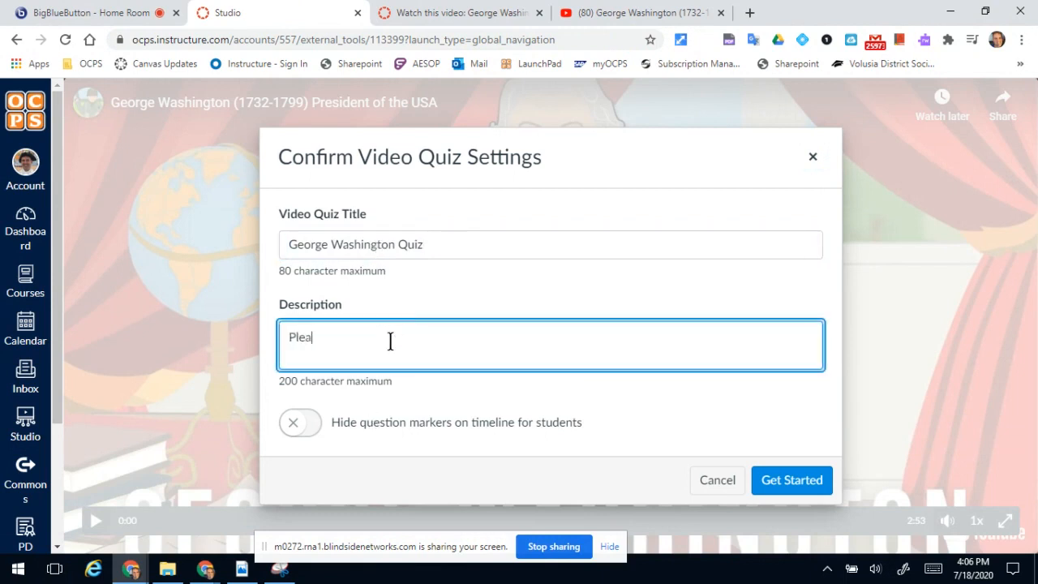
pyautogui.write('se answer all of the questions.')
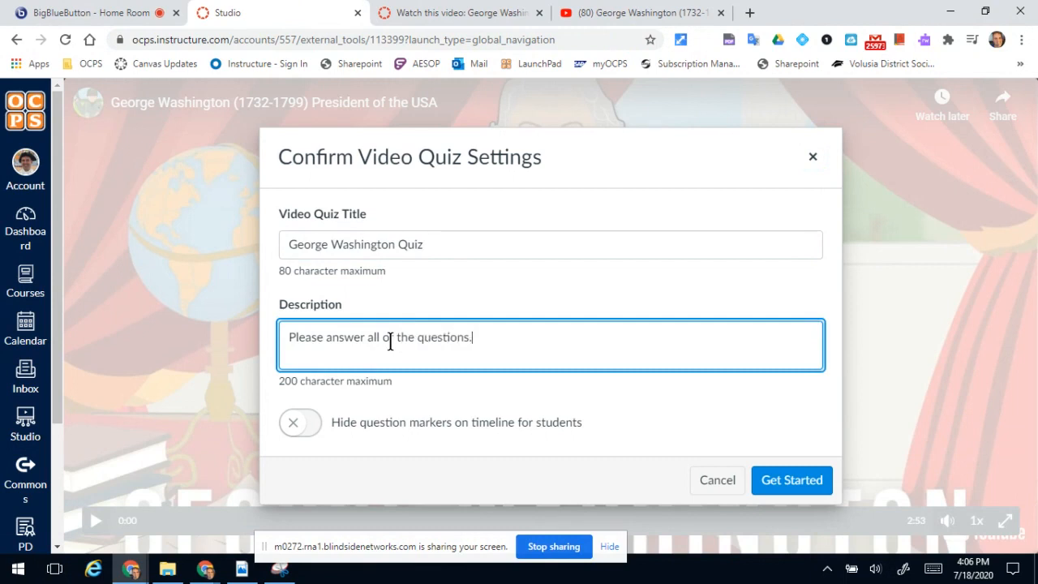
pyautogui.click(305, 439)
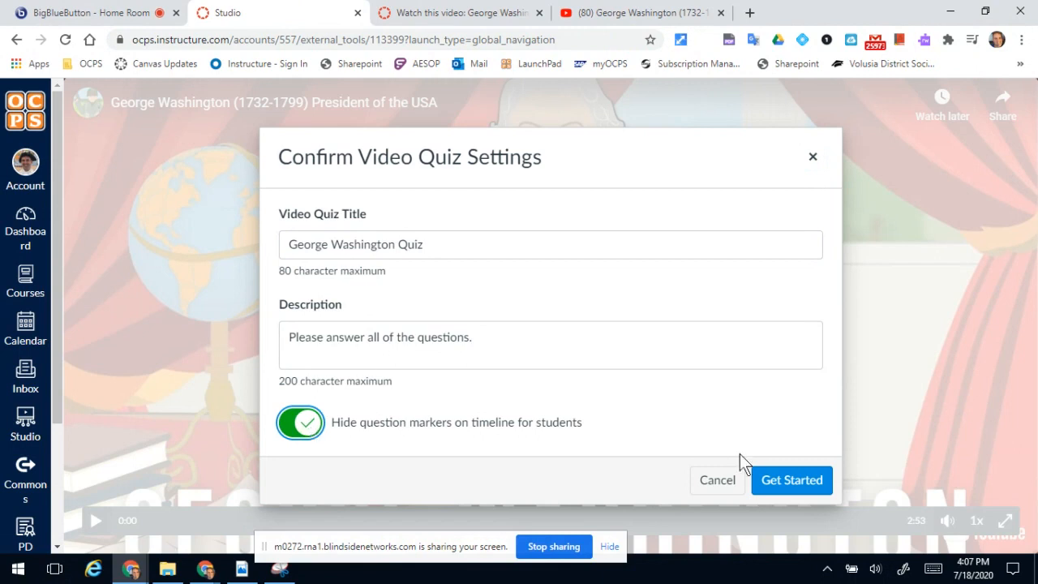
pyautogui.click(777, 480)
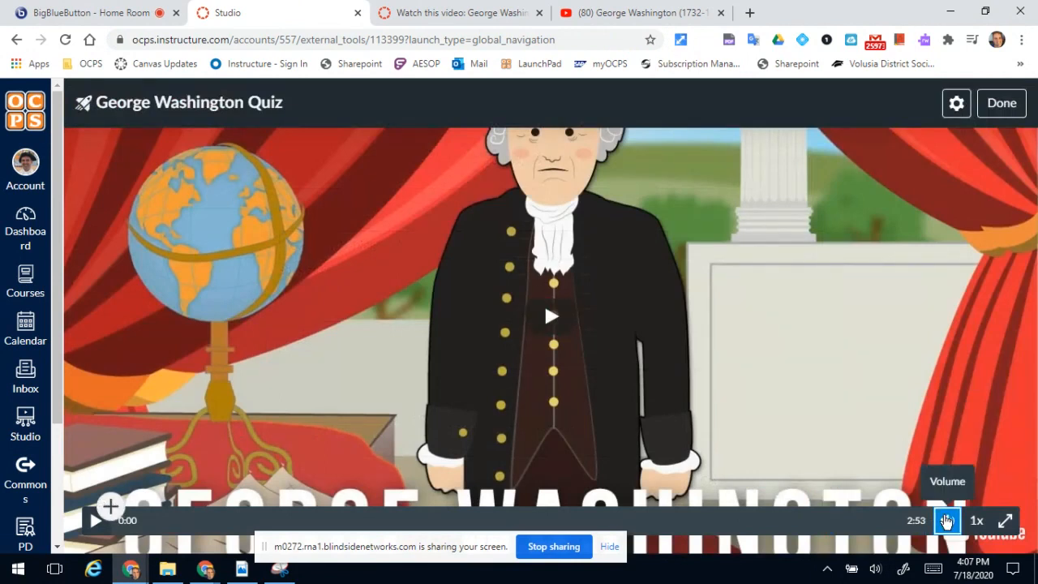
# Mute the quiz video, jump to 0:14, play it briefly, and pause it at 0:16.
pyautogui.moveTo(941, 515)
pyautogui.moveTo(934, 482); pyautogui.dragTo(747, 471)
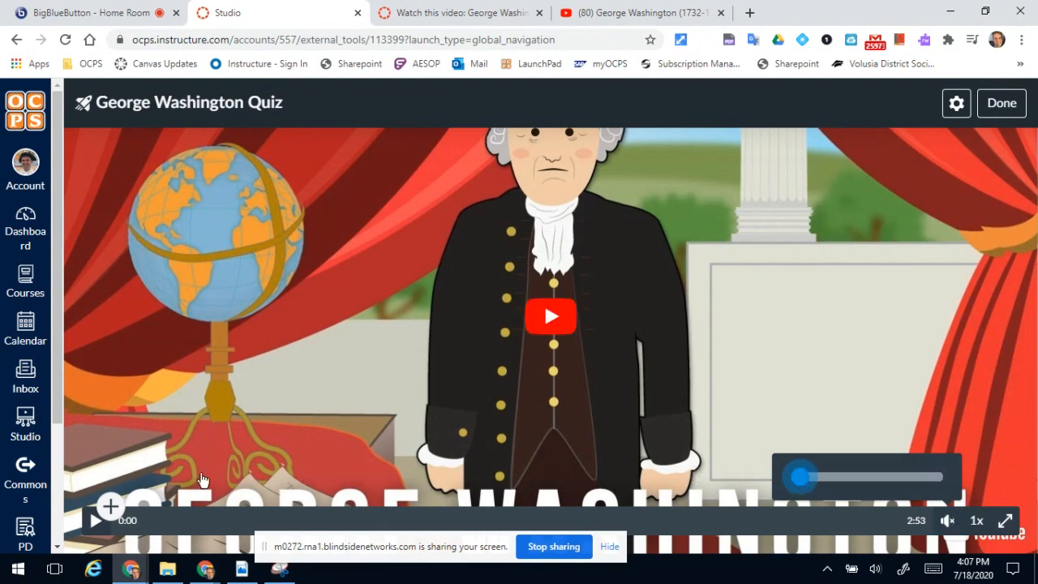
pyautogui.click(98, 520)
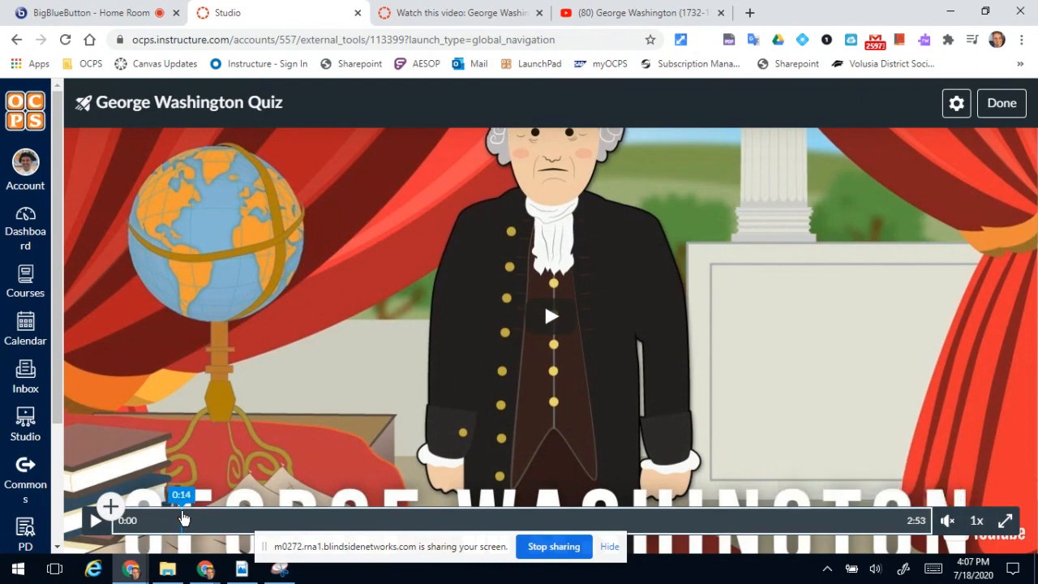
pyautogui.click(183, 519)
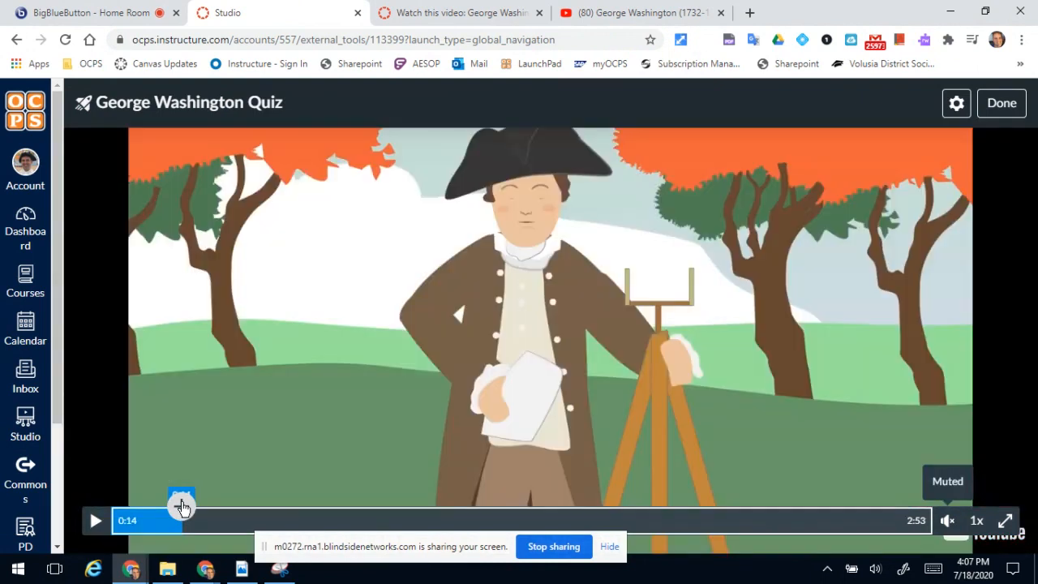
pyautogui.click(100, 520)
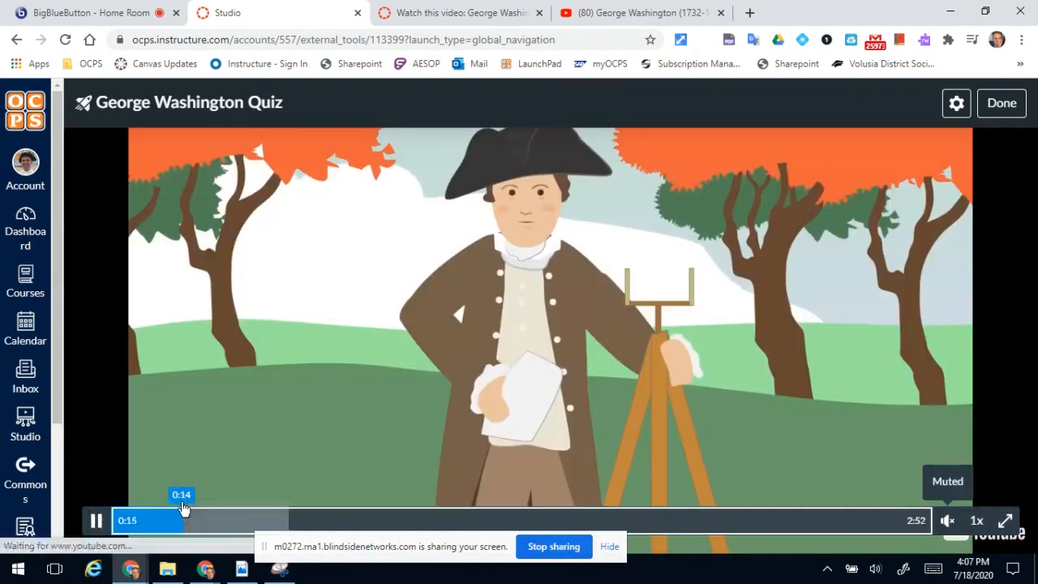
pyautogui.click(100, 519)
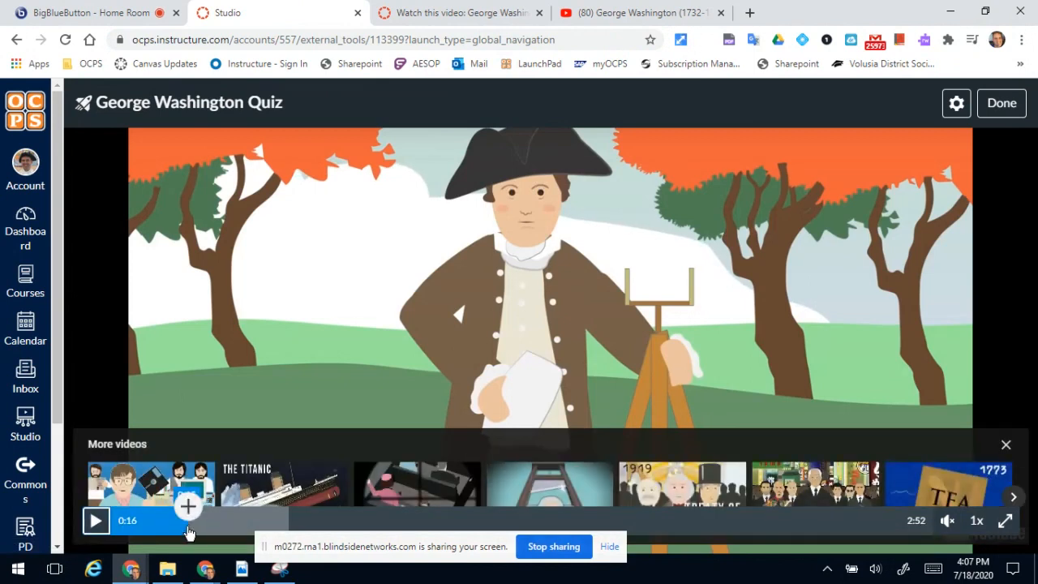
# Move the quiz video back to 0:14 and open a new multiple-choice question at that point.
pyautogui.click(186, 531)
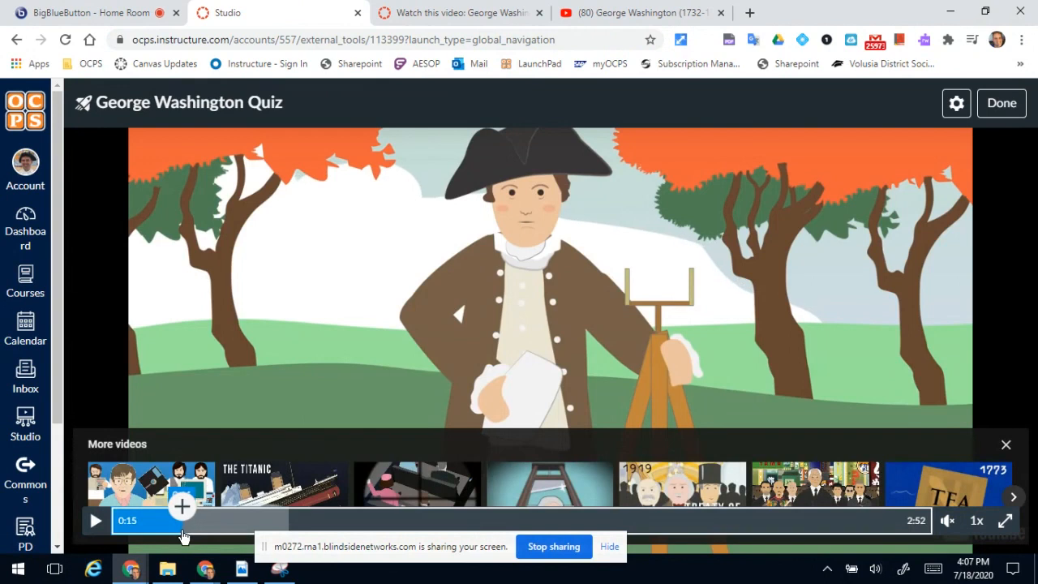
pyautogui.click(180, 532)
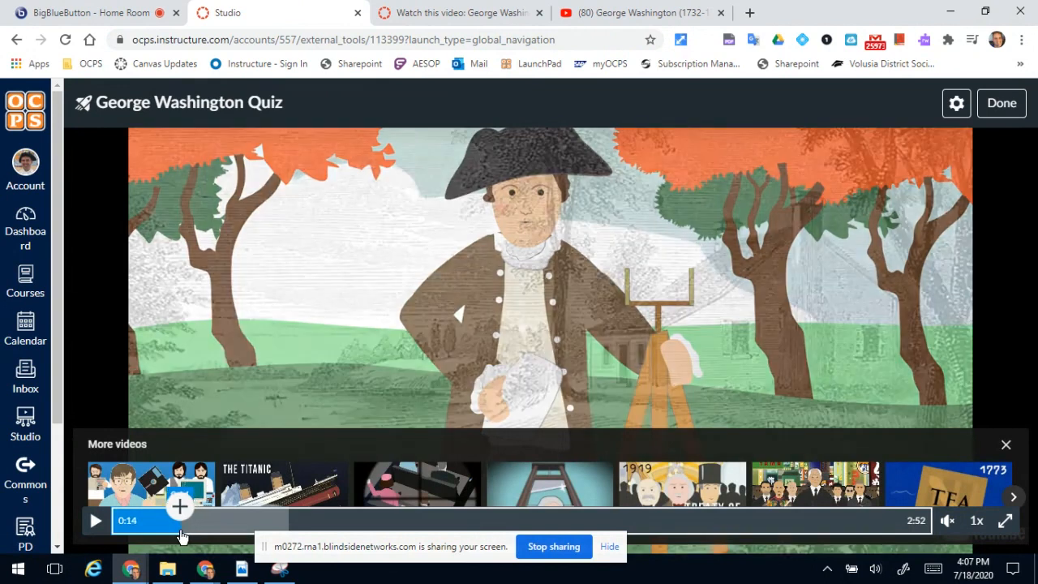
pyautogui.click(179, 507)
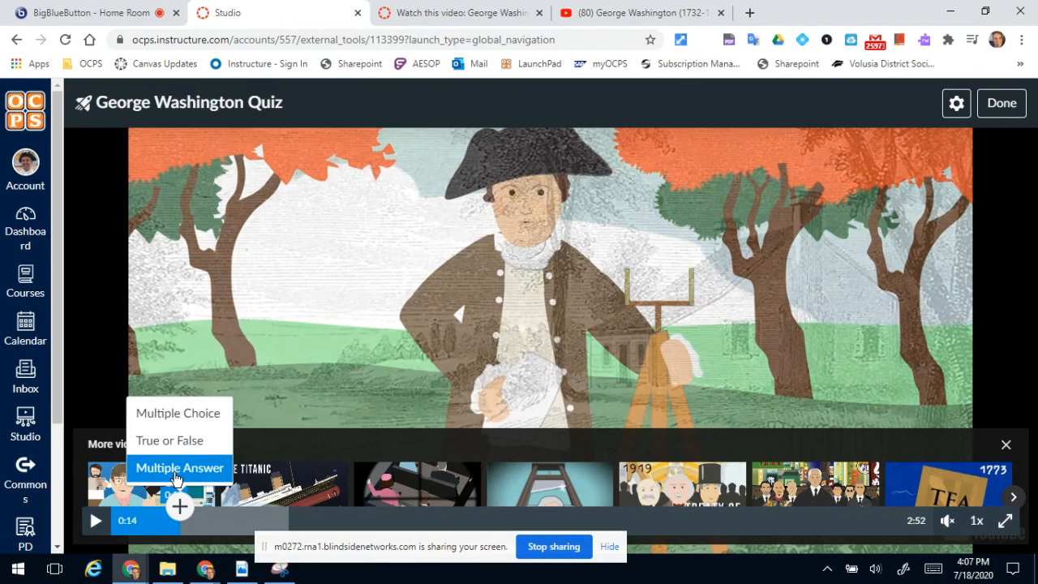
pyautogui.click(175, 416)
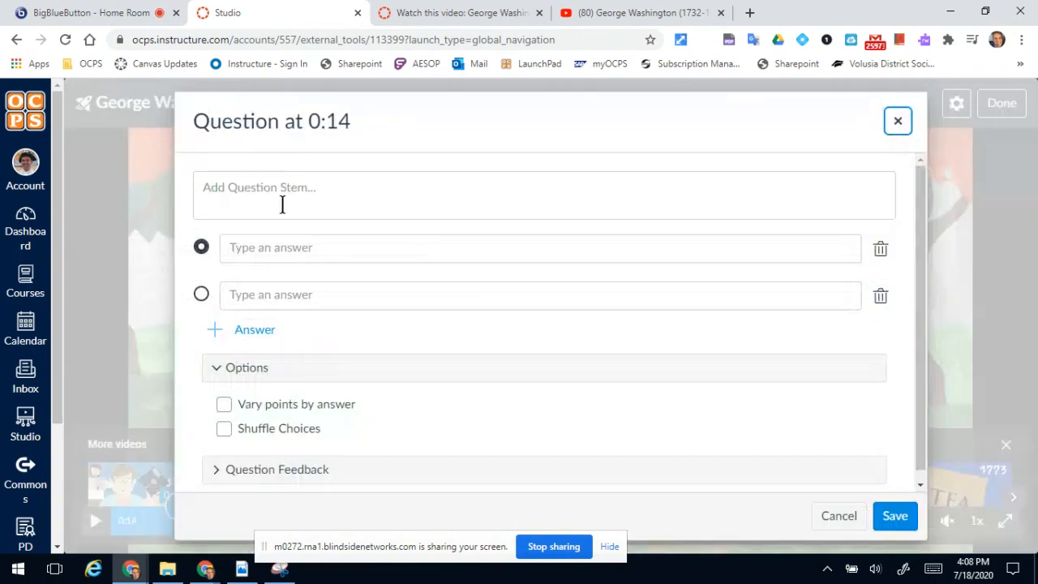
# Enter "What was his first job?" as the stem of the question at 0:14.
pyautogui.click(285, 185)
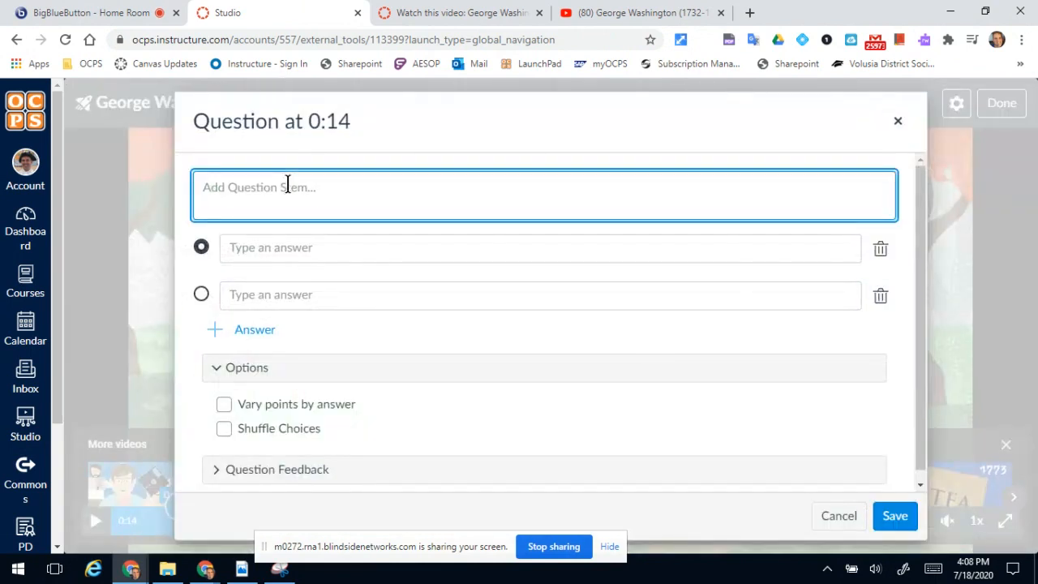
pyautogui.write('What was his first job')
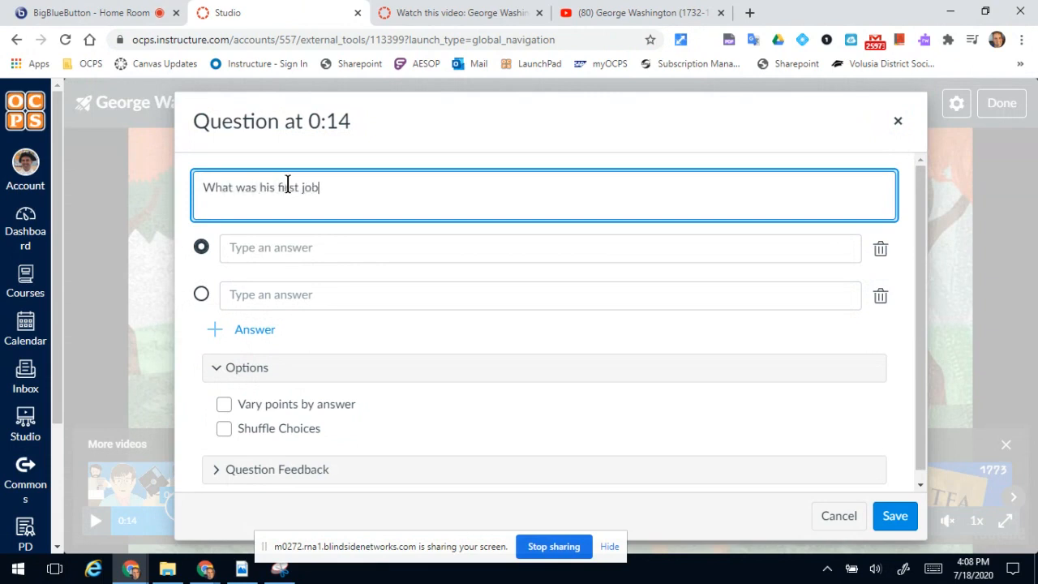
pyautogui.write('?')
# Fill in the answer choices Surveyor and Architect, in that order, and add a third choice, Doctor.
pyautogui.click(325, 251)
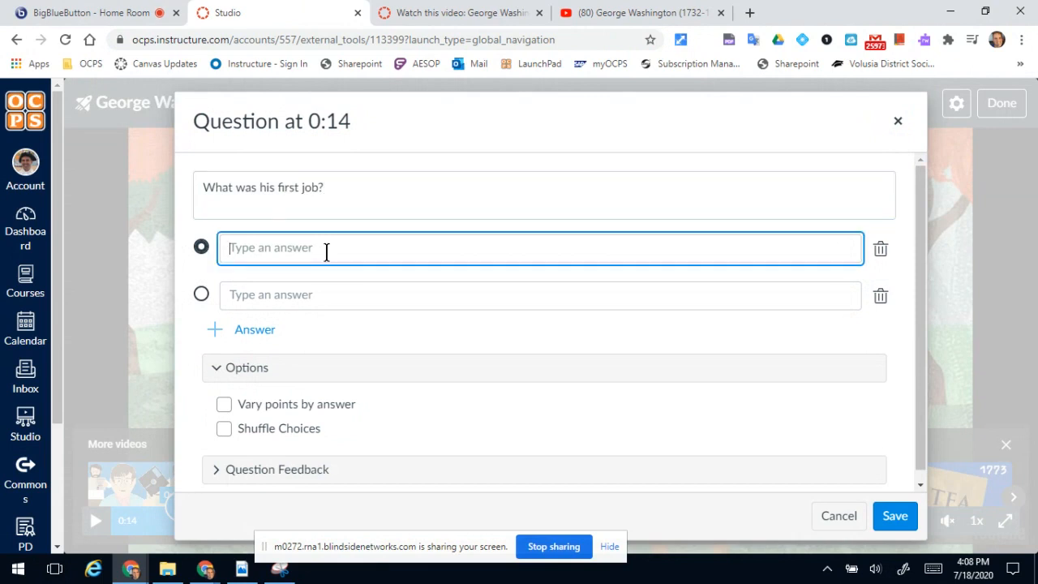
pyautogui.write('Surveyor')
pyautogui.click(305, 296)
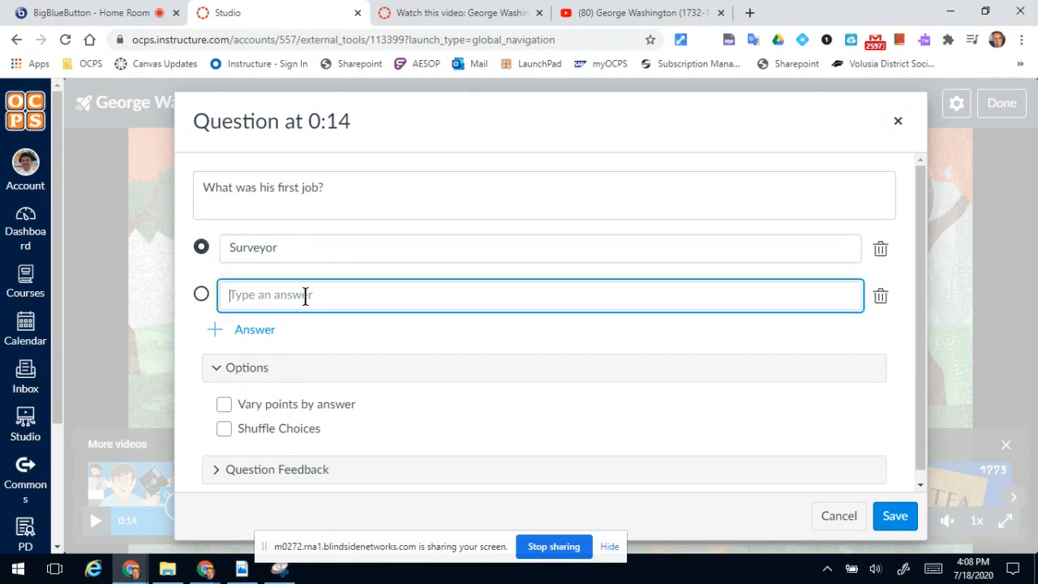
pyautogui.write('Architect')
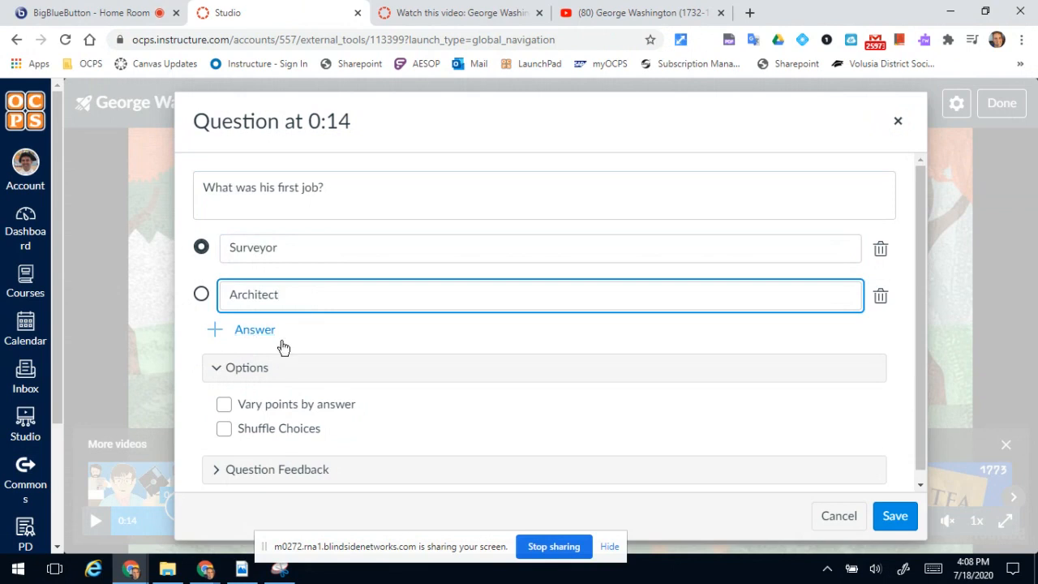
pyautogui.click(224, 331)
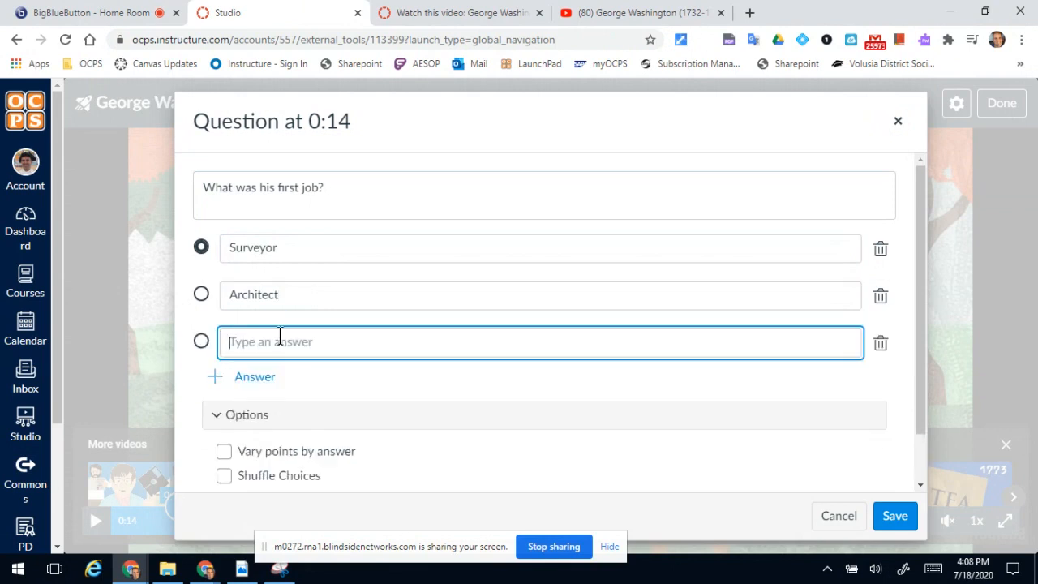
pyautogui.write('Doctor')
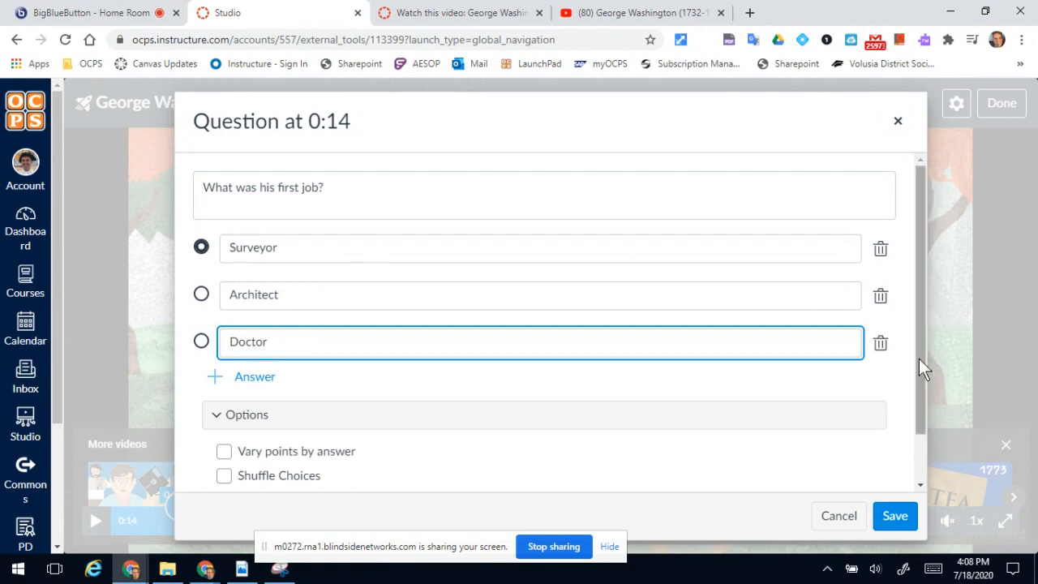
# Enable shuffled choices for the first-job question.
pyautogui.moveTo(919, 358); pyautogui.dragTo(927, 441)
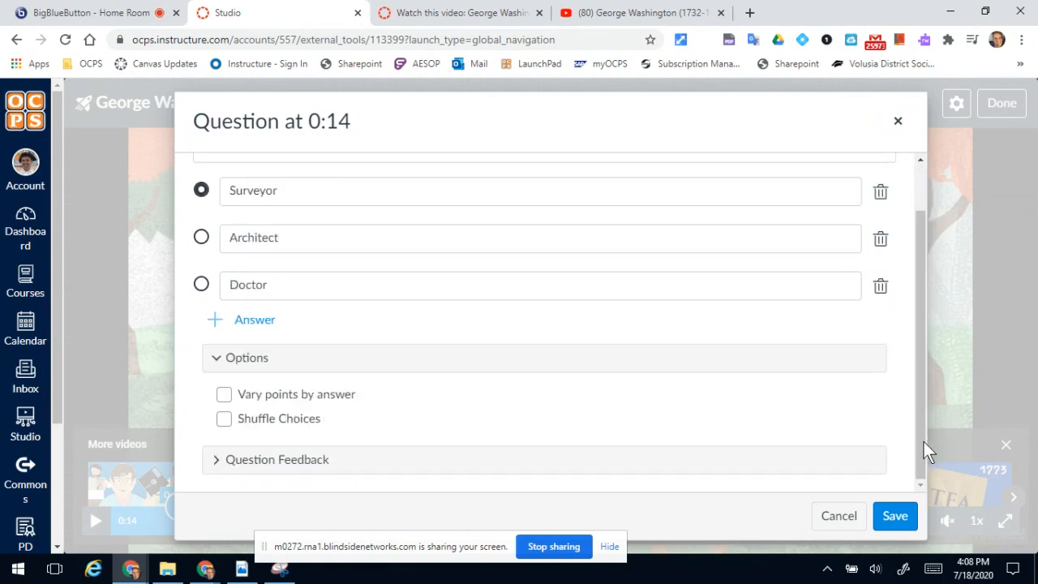
pyautogui.click(228, 423)
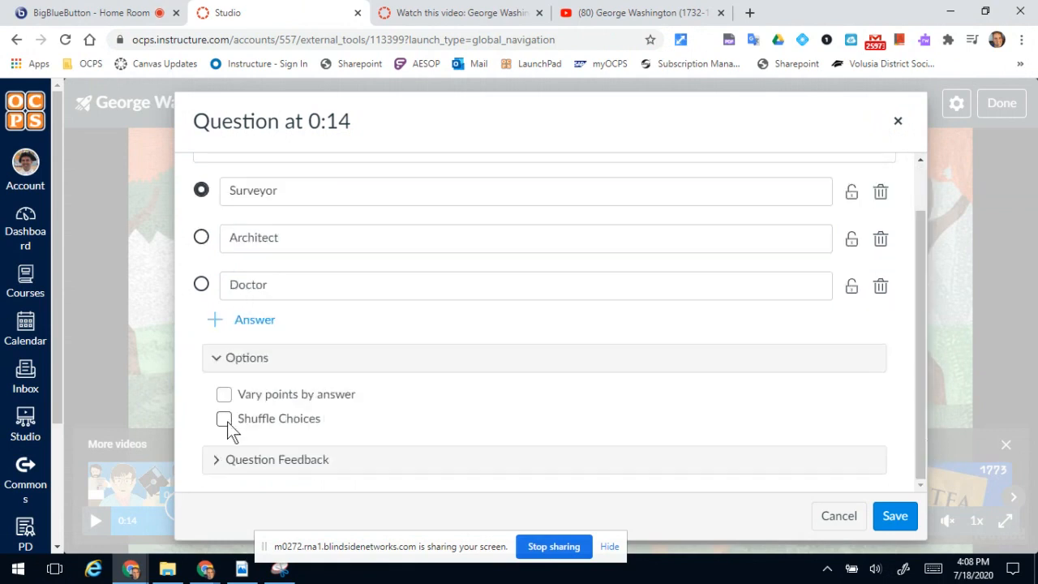
pyautogui.click(226, 421)
# Add feedback "Great job!" for a correct answer and "Rewatch the video" for an incorrect one, and save the question.
pyautogui.click(216, 460)
pyautogui.moveTo(919, 355); pyautogui.dragTo(915, 474)
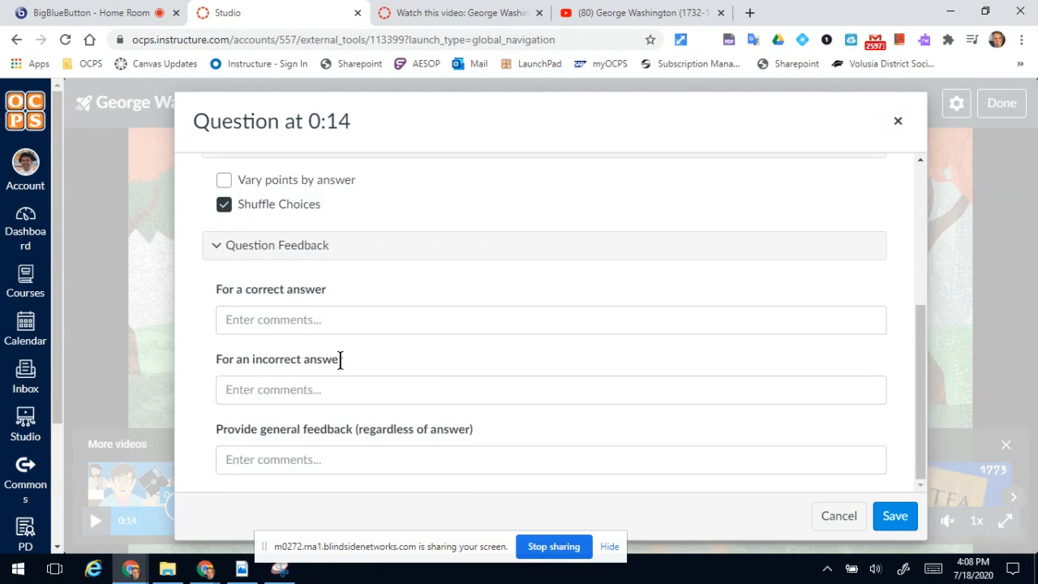
pyautogui.click(274, 312)
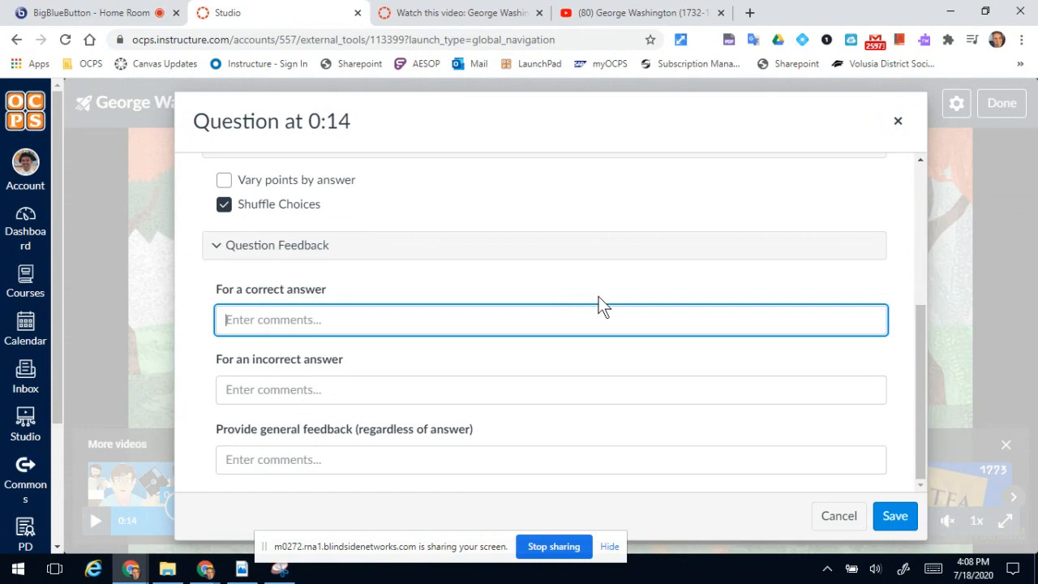
pyautogui.write('Great job!')
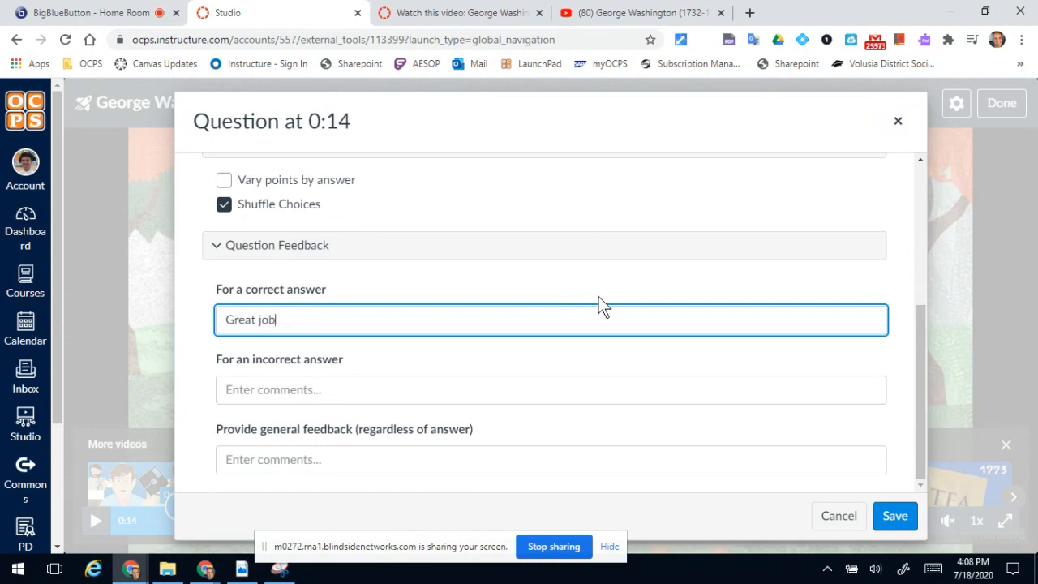
pyautogui.click(332, 390)
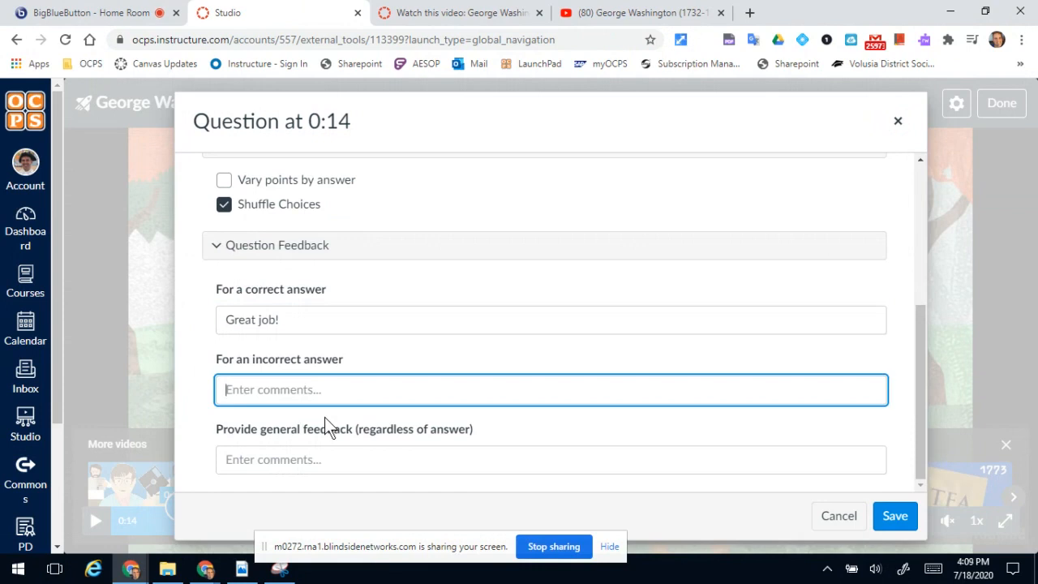
pyautogui.write('Rewatch the video')
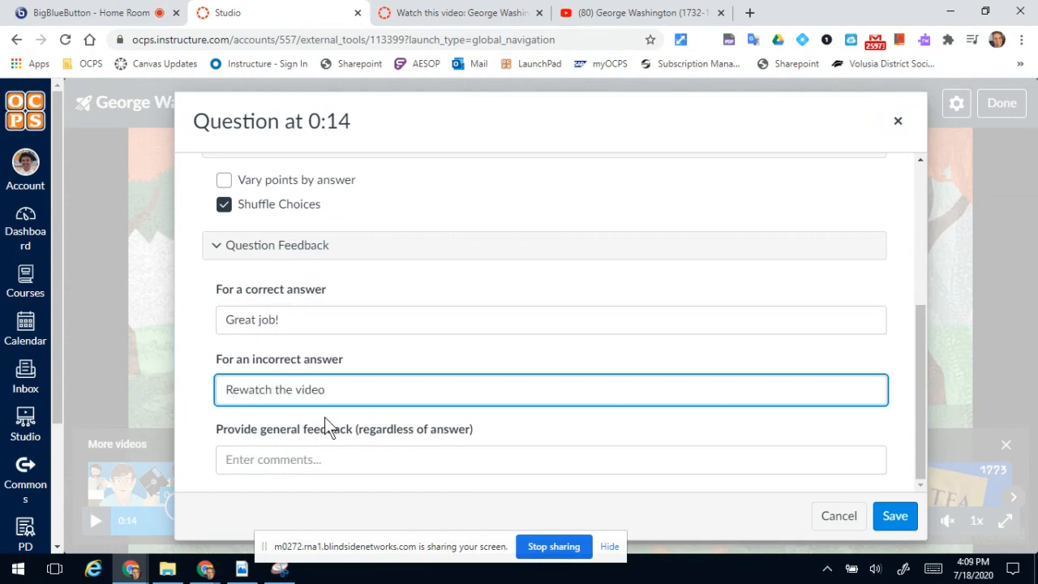
pyautogui.click(896, 519)
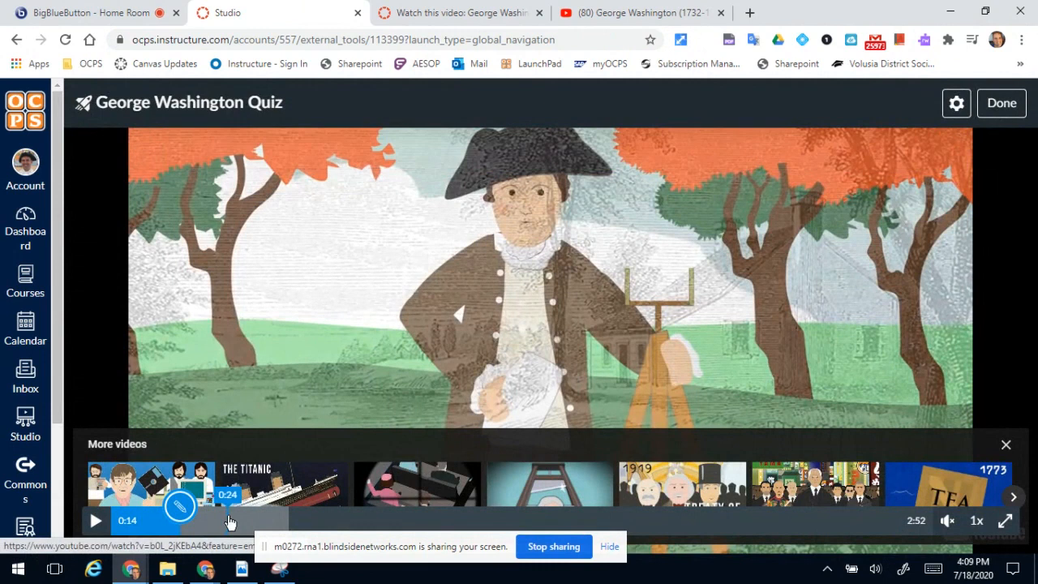
# Add a multiple-choice question at 0:25 of the video with the stem "What was the first war Washington was in?".
pyautogui.click(236, 522)
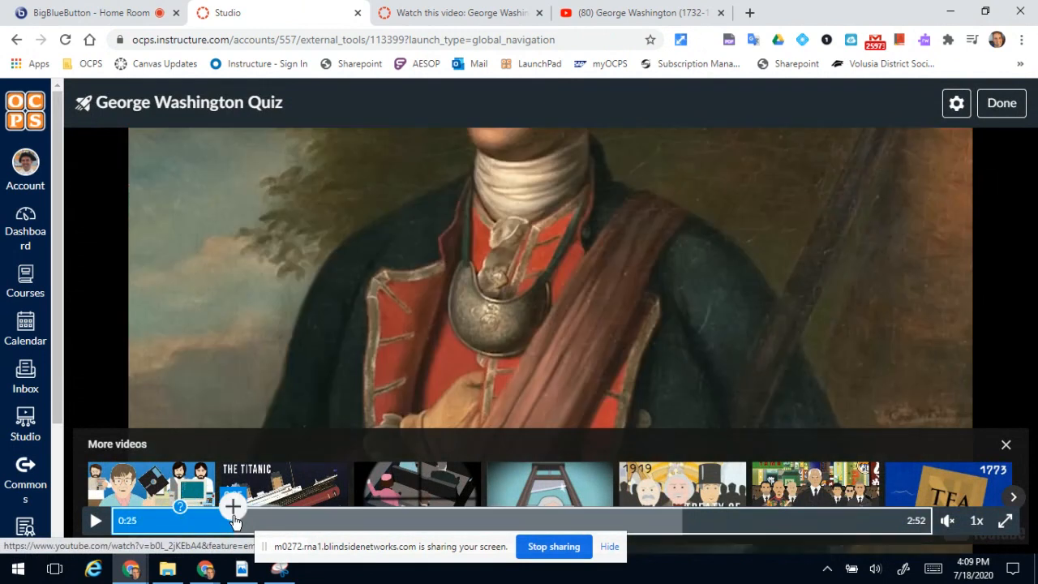
pyautogui.click(233, 505)
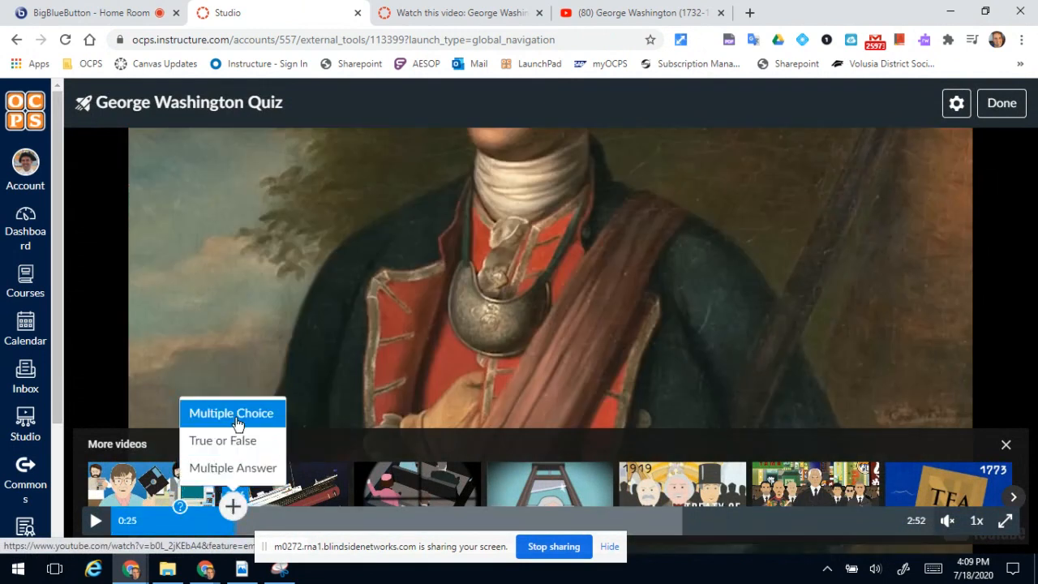
pyautogui.click(237, 423)
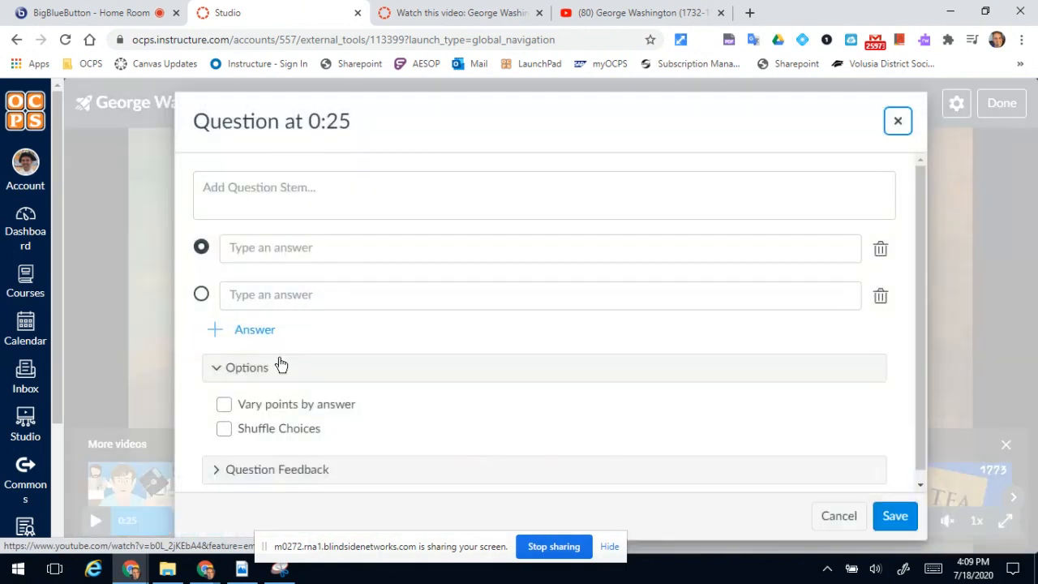
pyautogui.click(314, 199)
pyautogui.write('W')
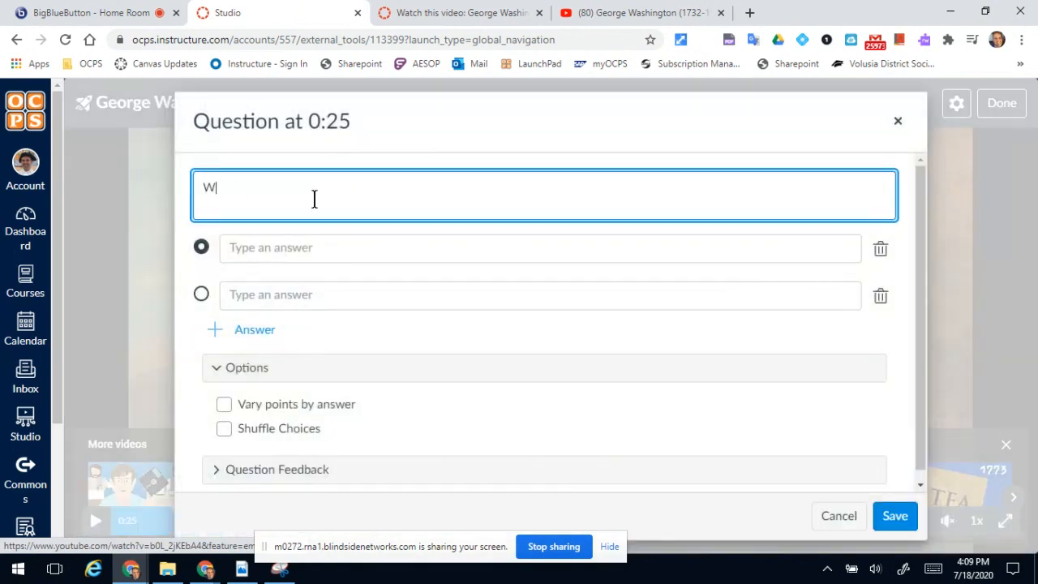
pyautogui.write('hat was the first war Washi')
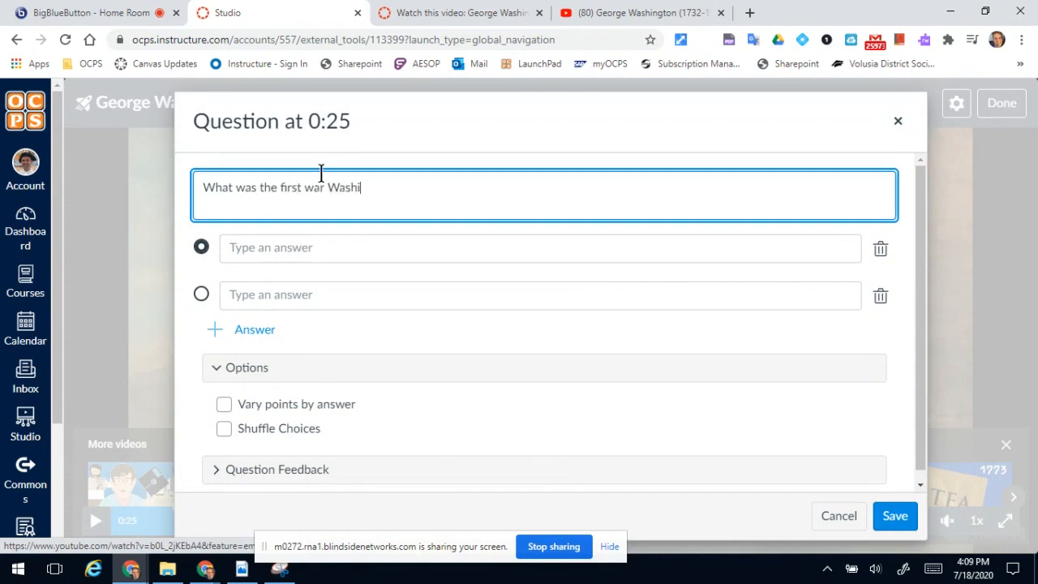
pyautogui.write('ngton was in?')
# Enter the answer choices Revolutionary, French and Indian, and War of 1812, and mark French and Indian as correct.
pyautogui.click(302, 247)
pyautogui.write('Rev')
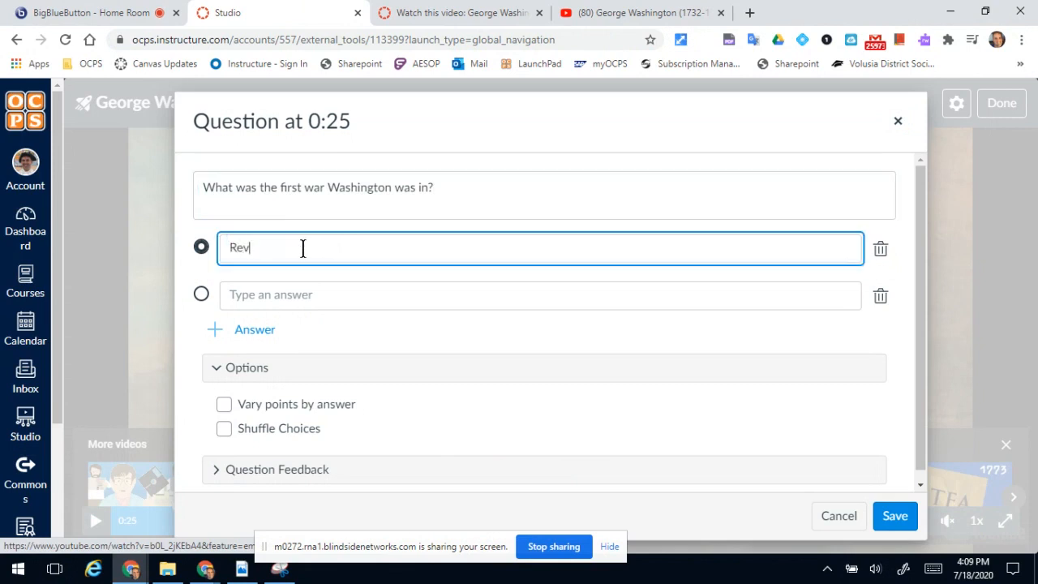
pyautogui.write('olutionary')
pyautogui.click(287, 285)
pyautogui.write('French and In')
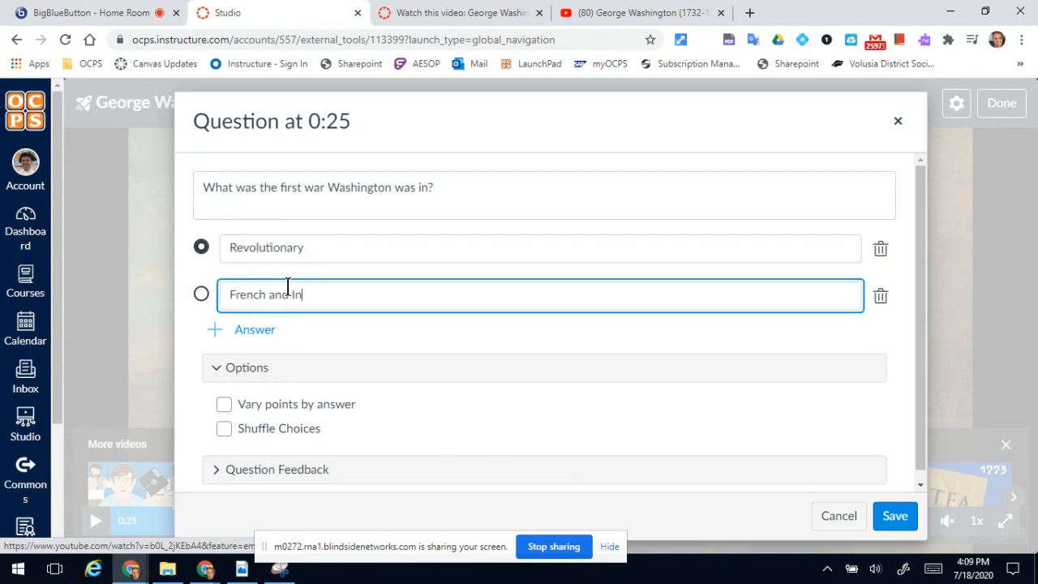
pyautogui.write('dina')
pyautogui.press('BackSpace')
pyautogui.press('BackSpace')
pyautogui.write('an')
pyautogui.click(278, 333)
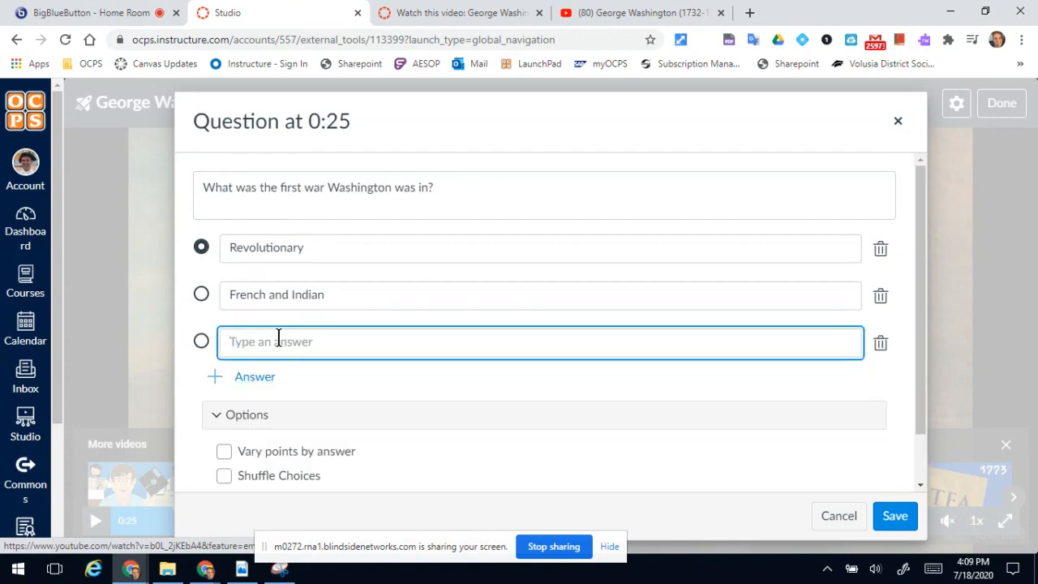
pyautogui.write('War of 1812')
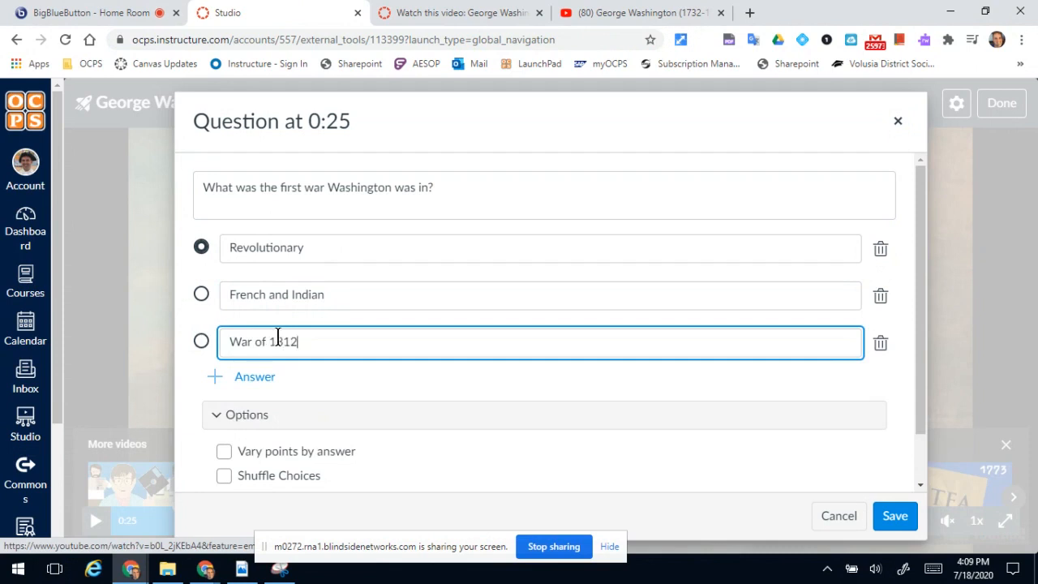
pyautogui.click(202, 294)
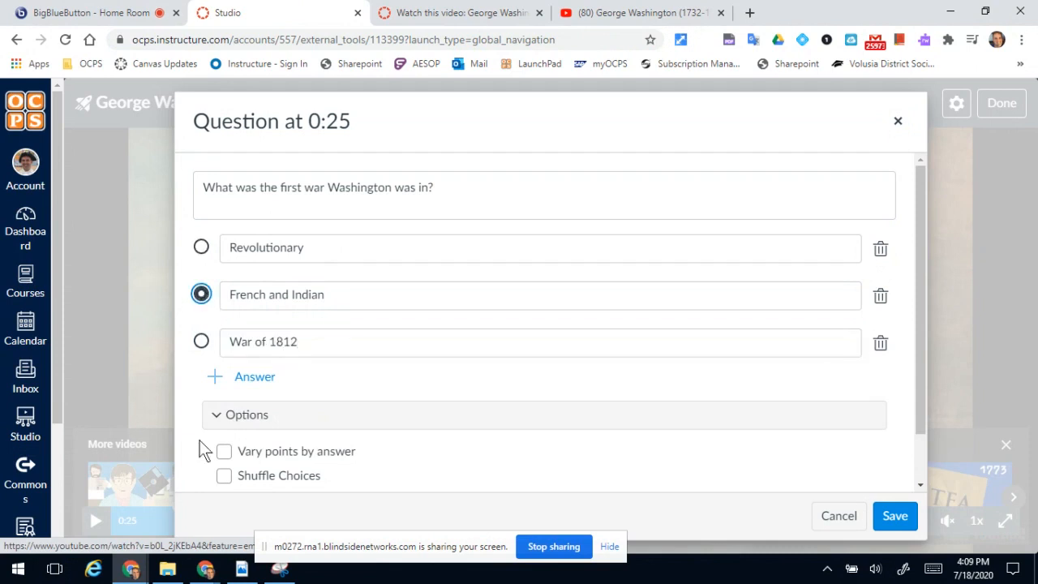
# Enable shuffled choices for the question at 0:25 and save it.
pyautogui.click(225, 475)
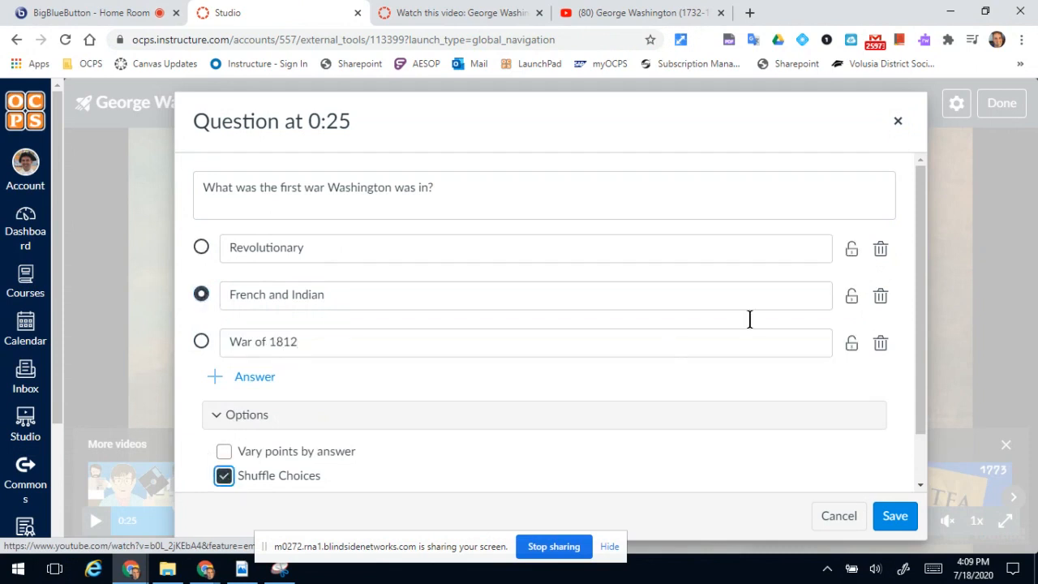
pyautogui.moveTo(921, 354); pyautogui.dragTo(929, 450)
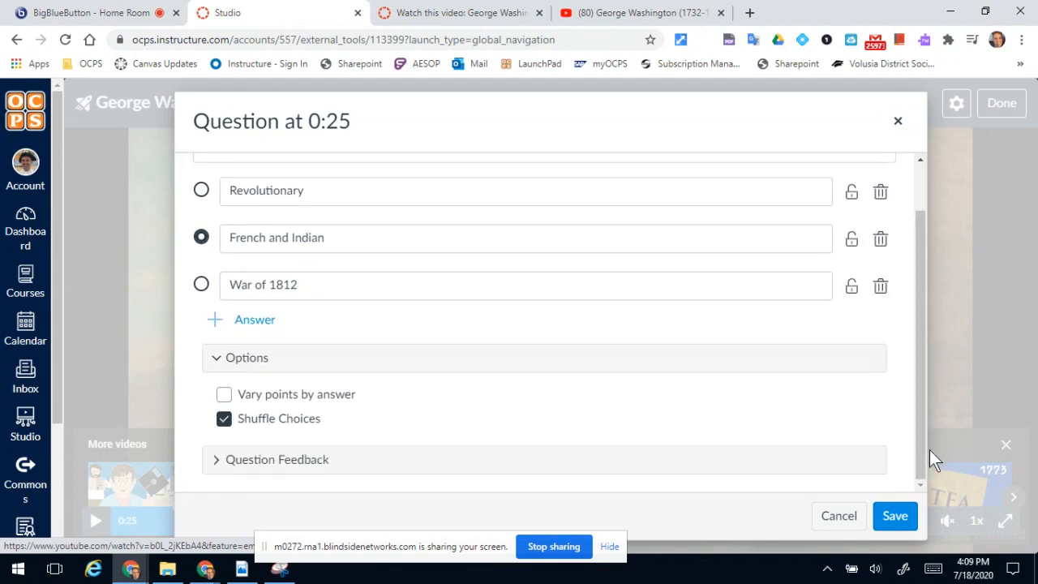
pyautogui.click(896, 515)
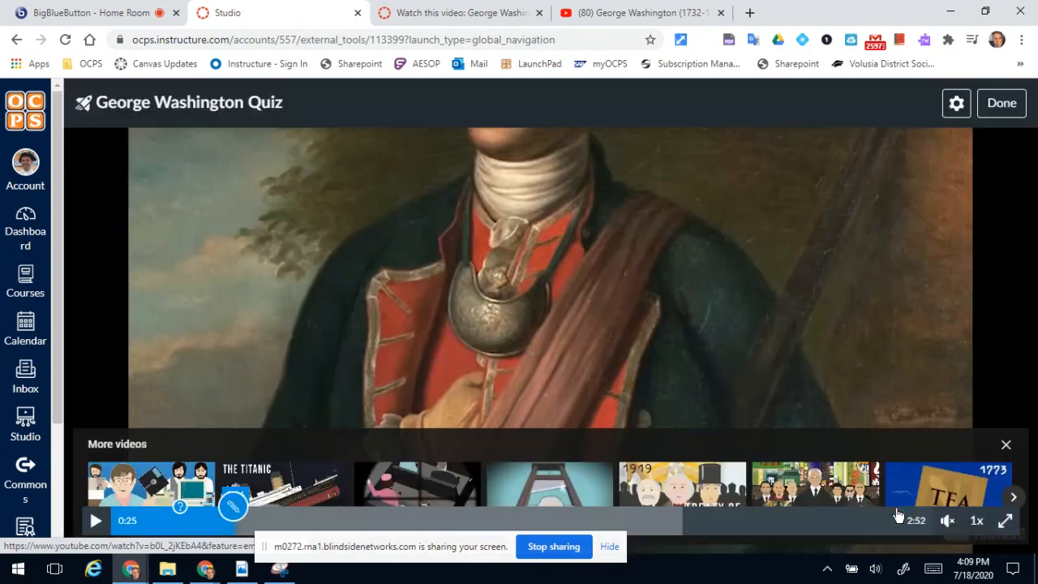
# Add a multiple-choice question at 0:42 of the video with the stem "What was Washington's wife's name?".
pyautogui.click(313, 526)
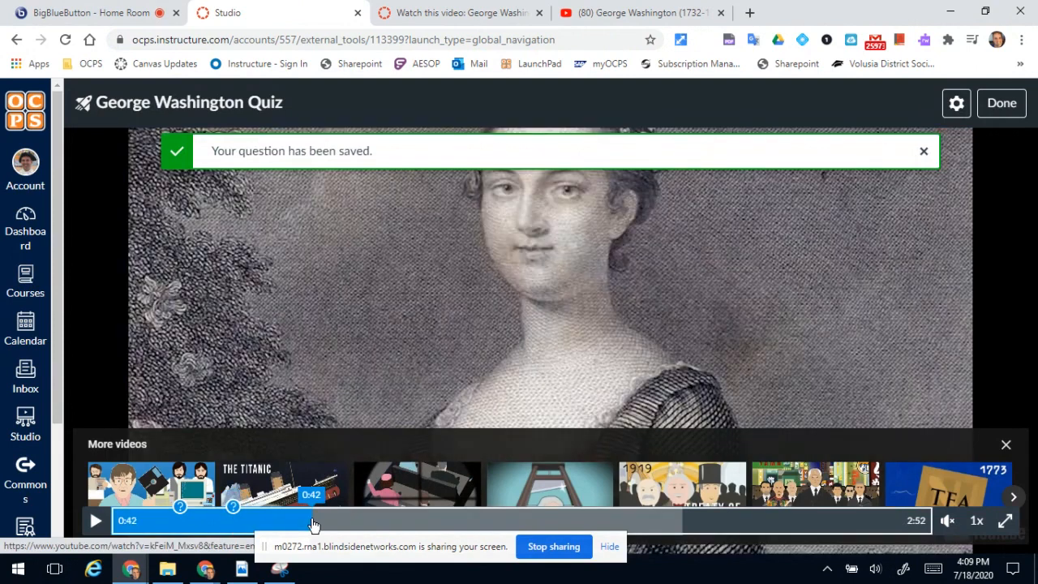
pyautogui.click(312, 509)
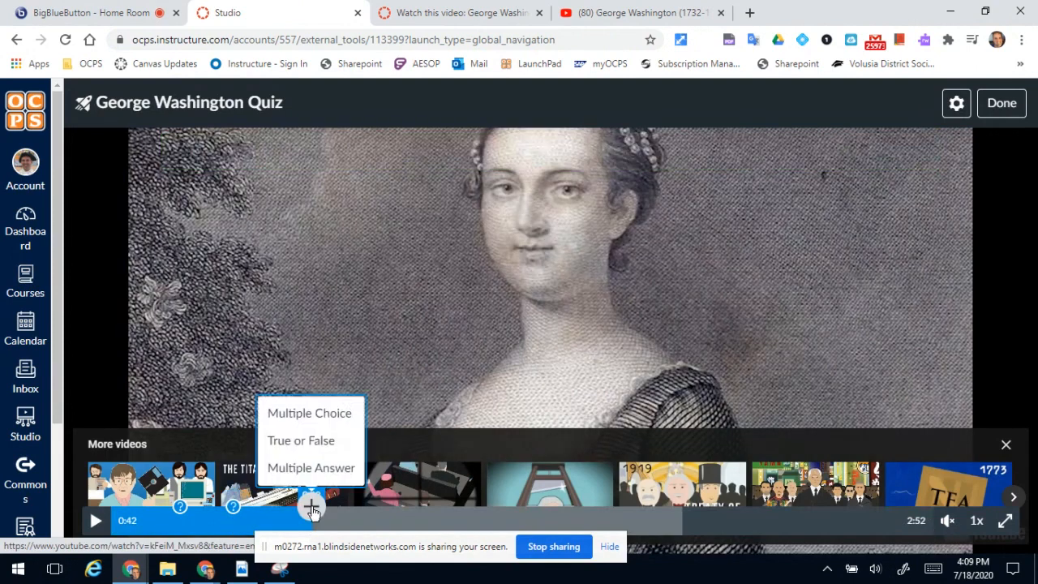
pyautogui.click(315, 415)
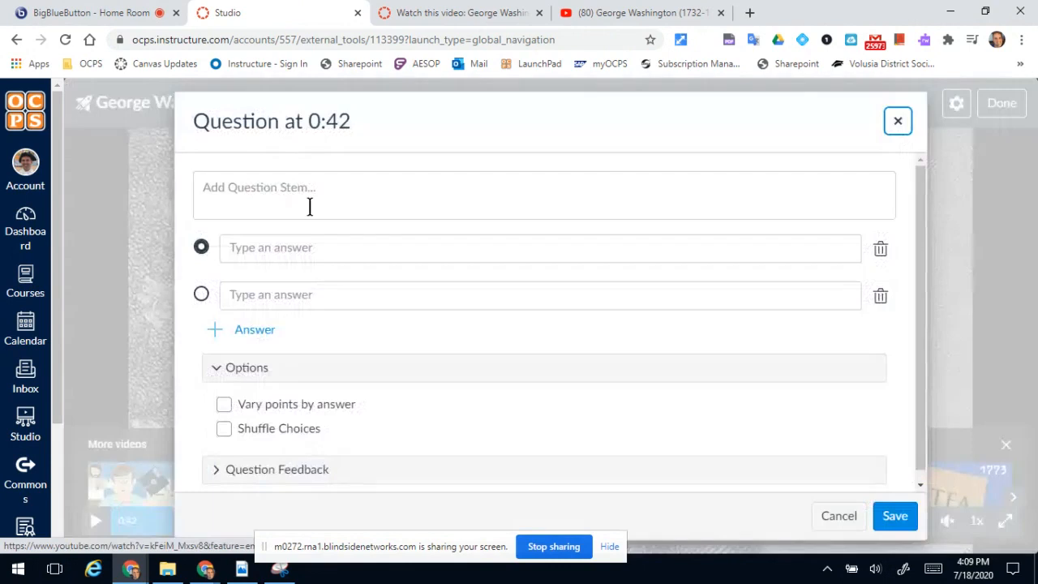
pyautogui.click(309, 206)
pyautogui.write('W')
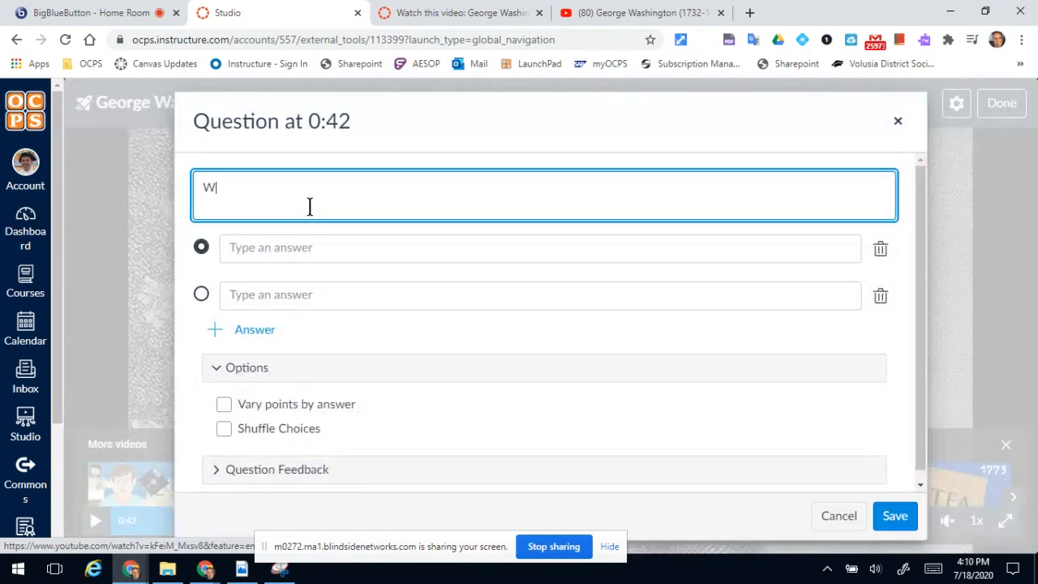
pyautogui.write("hat was Washington's wife's name?")
# Enter the answer choices Mary, Madeline, and Martha for the question at 0:42, and mark Martha as correct.
pyautogui.click(264, 248)
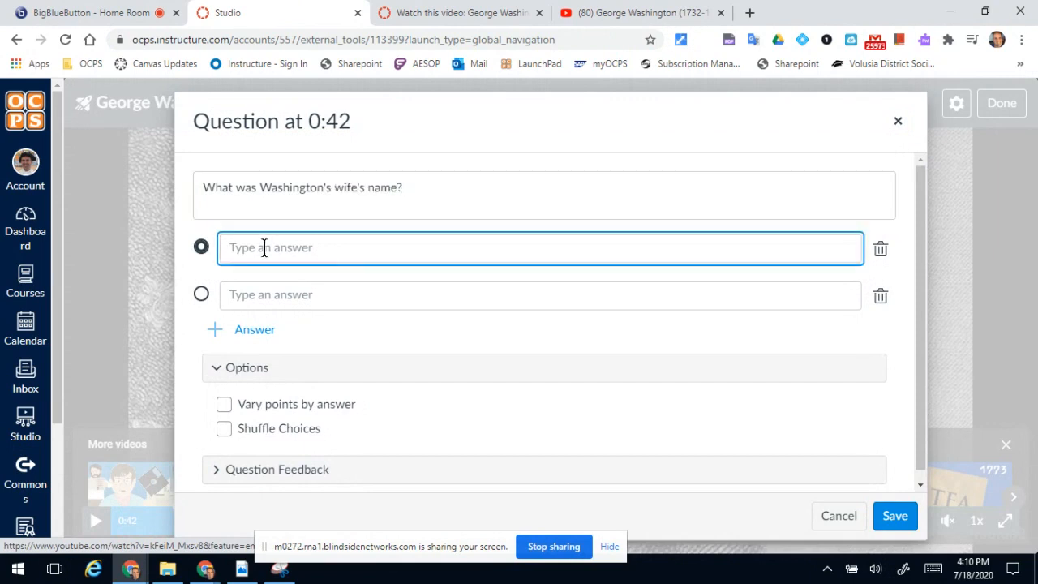
pyautogui.write('Mary')
pyautogui.click(246, 289)
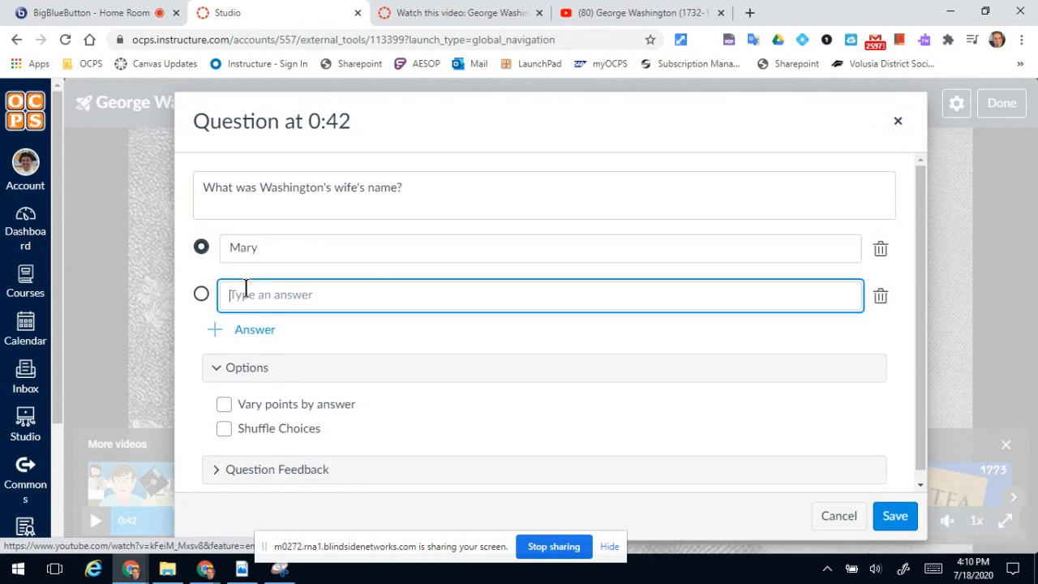
pyautogui.write('Madeline')
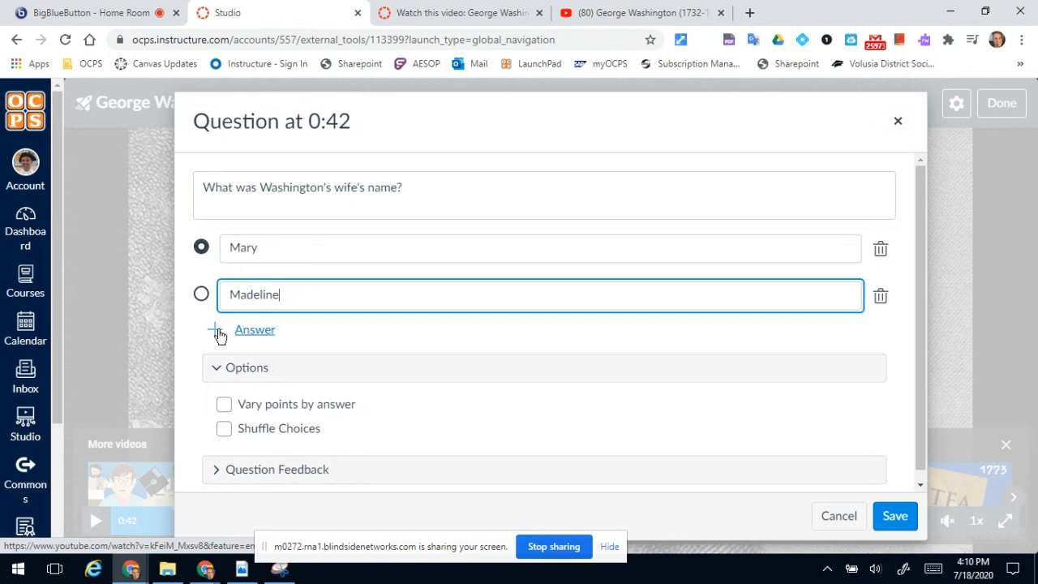
pyautogui.click(268, 332)
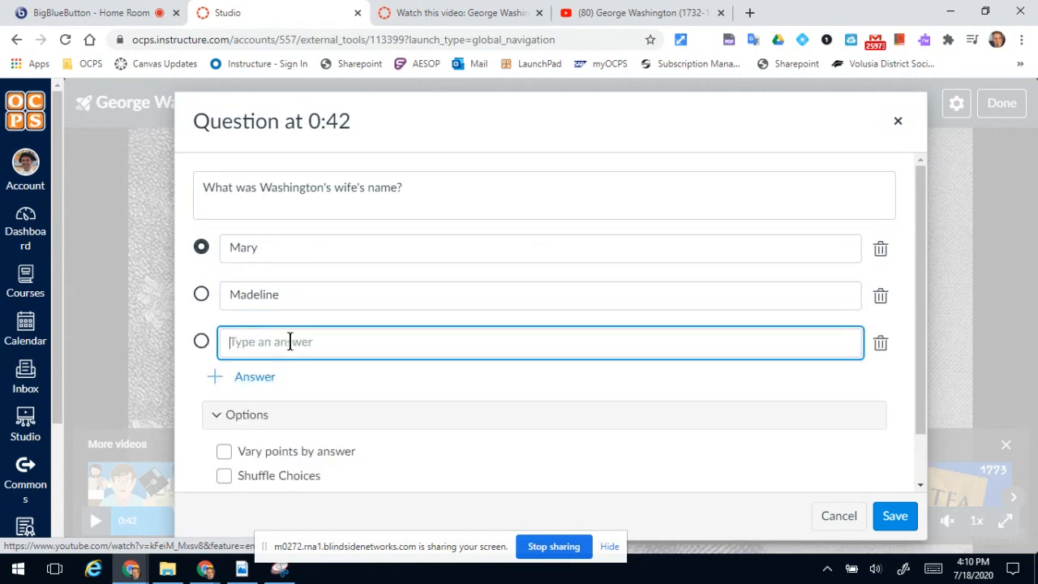
pyautogui.write('Martha')
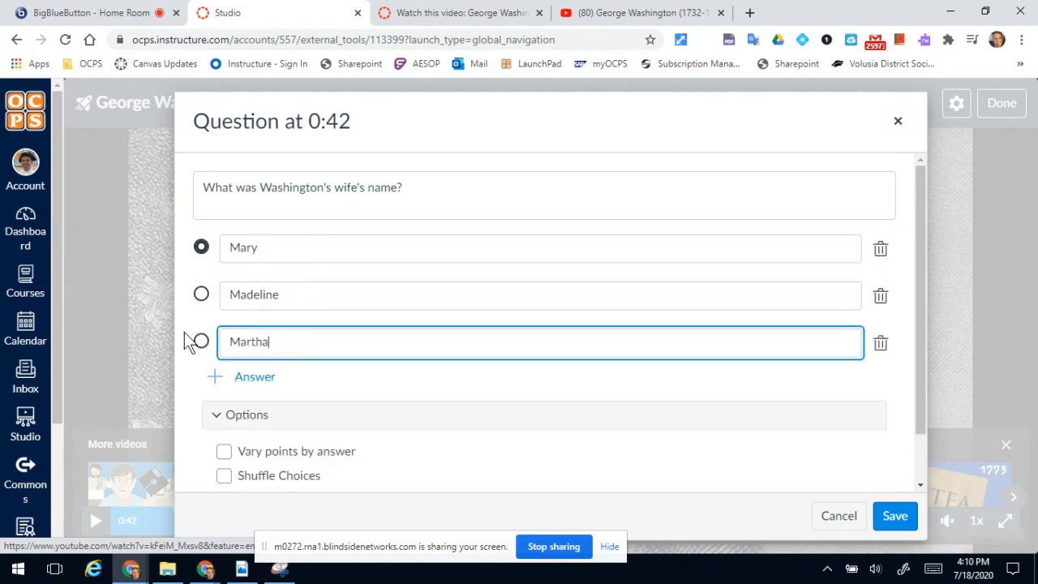
pyautogui.click(201, 341)
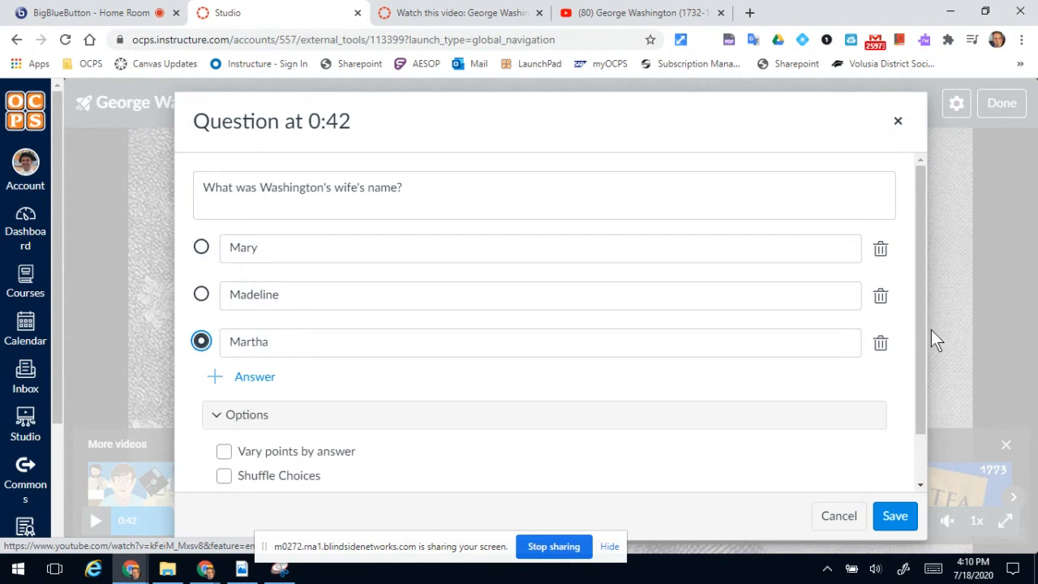
# Enable shuffled choices for the question at 0:42, save it, and finish editing the George Washington Quiz.
pyautogui.moveTo(916, 357); pyautogui.dragTo(919, 414)
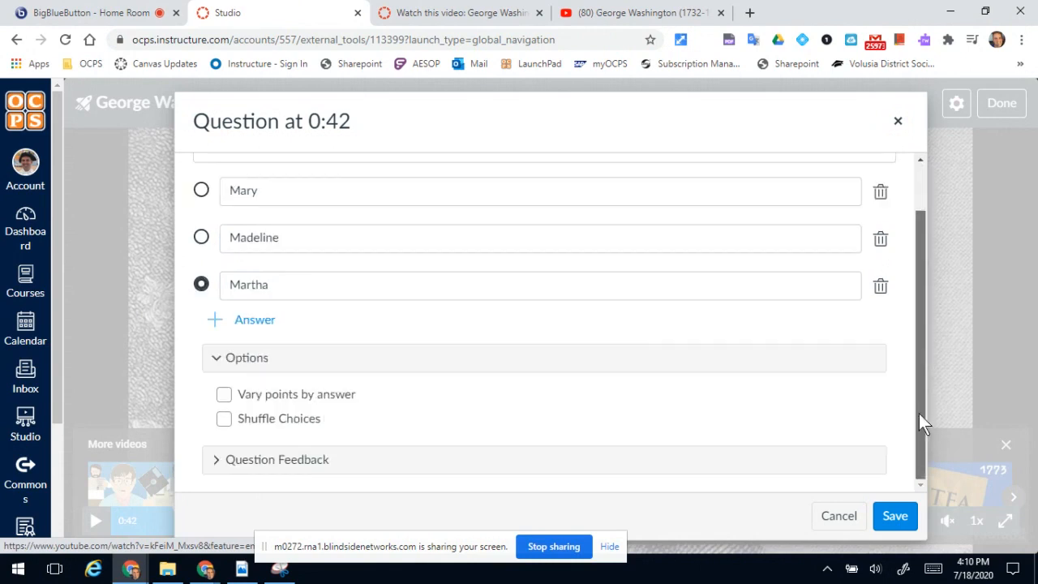
pyautogui.click(224, 419)
pyautogui.click(897, 511)
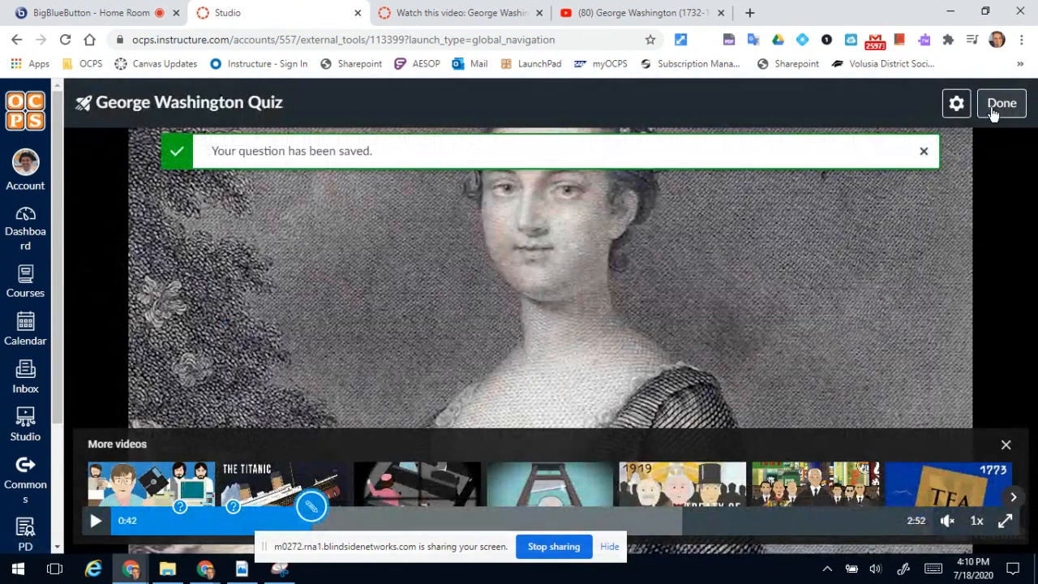
pyautogui.click(1001, 104)
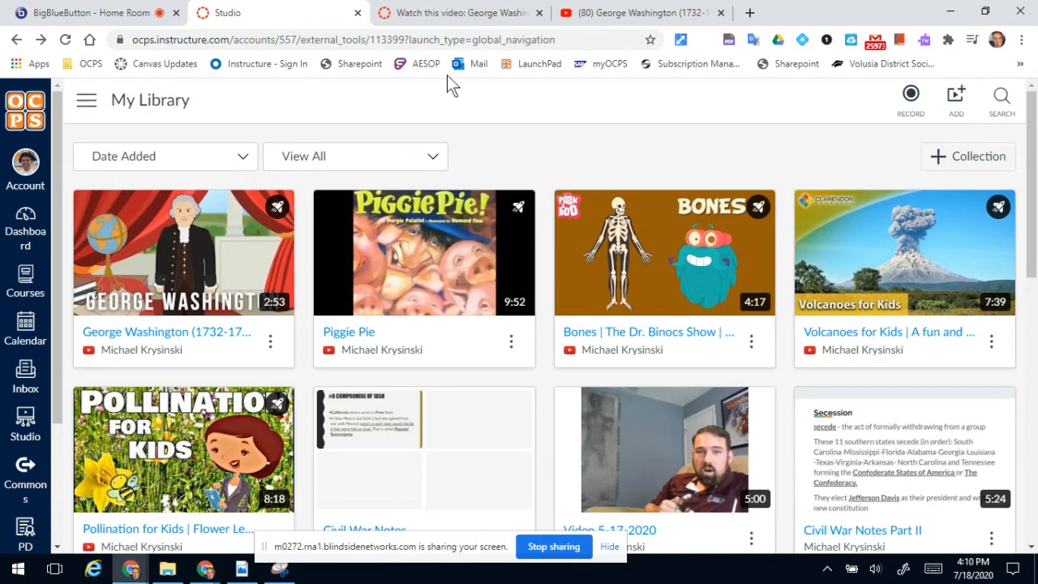
# In the demo course's modules, add a new assignment named "George Washington Quiz" to the U.S. Presidents module.
pyautogui.click(424, 11)
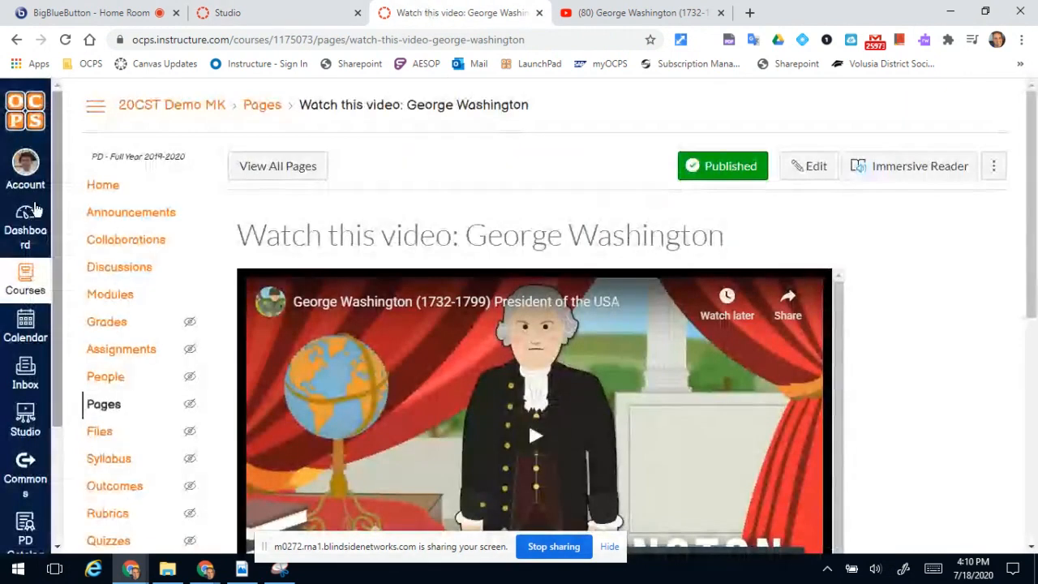
pyautogui.click(106, 294)
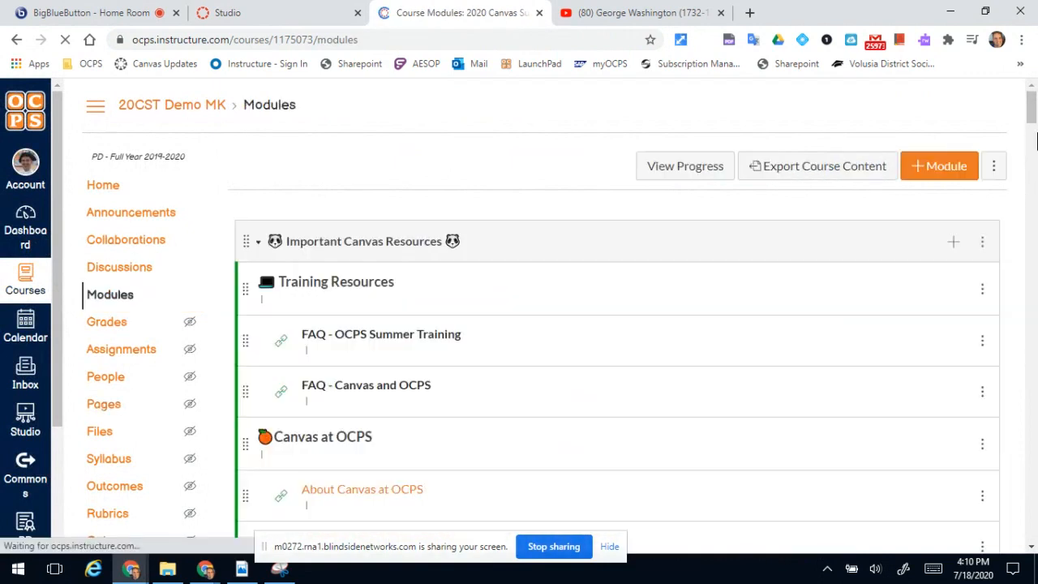
pyautogui.moveTo(1034, 109); pyautogui.dragTo(1035, 397)
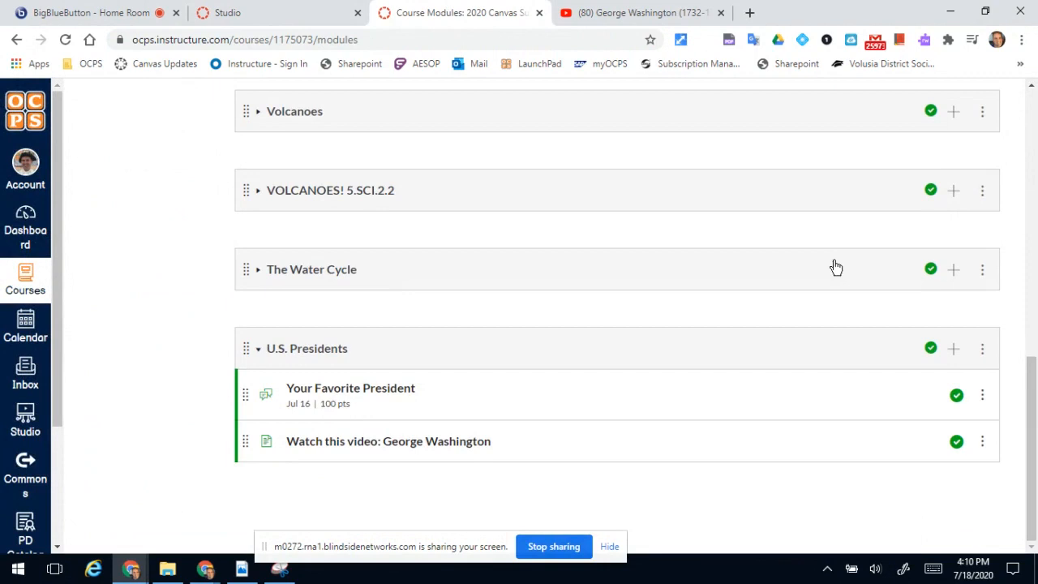
pyautogui.click(955, 348)
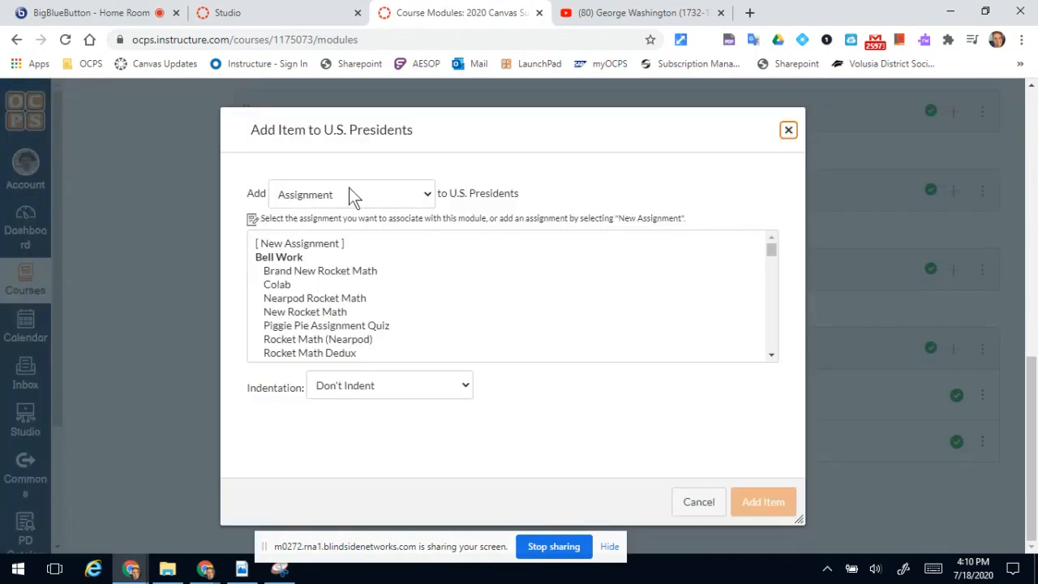
pyautogui.click(334, 243)
pyautogui.click(360, 385)
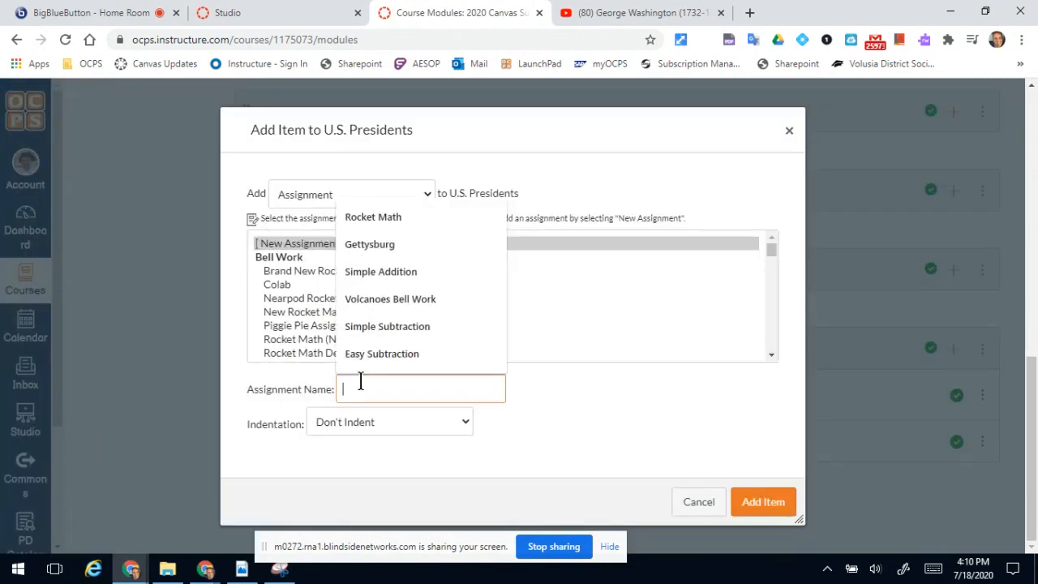
pyautogui.write('George Washington Quiz')
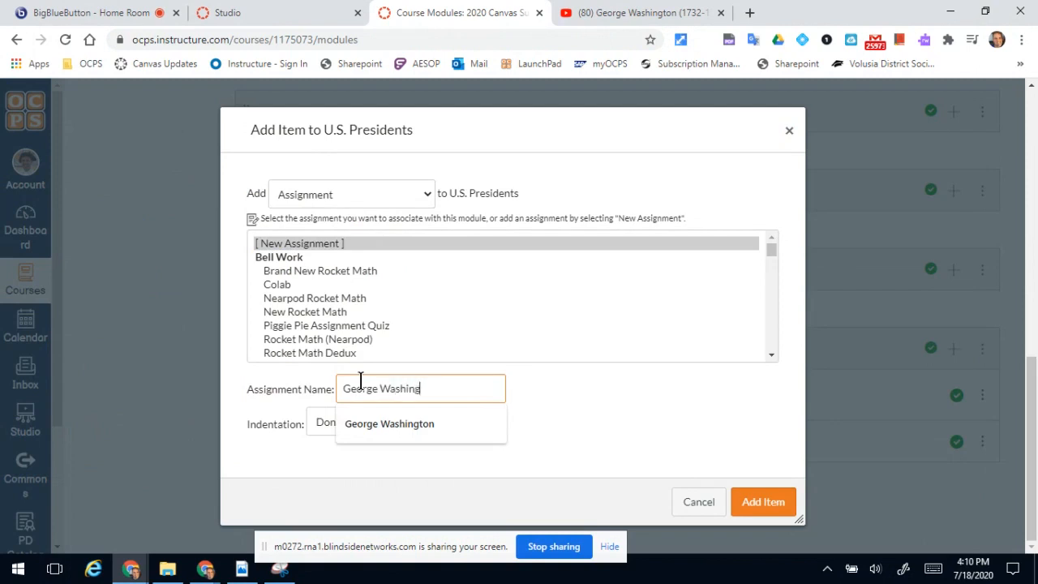
pyautogui.click(754, 495)
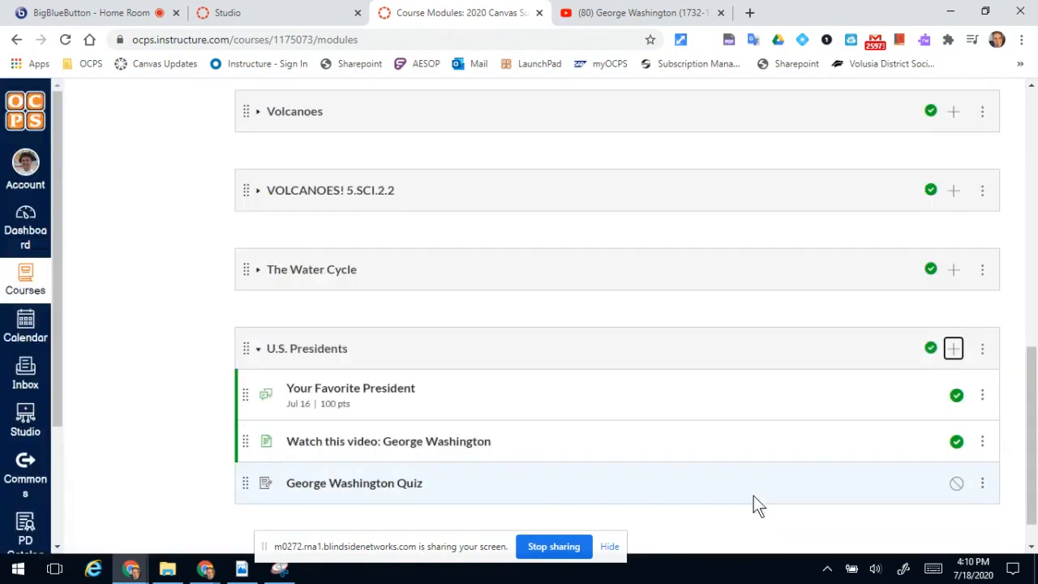
# Edit the George Washington Quiz assignment to be worth 100 points and belong to the Classwork assignment group.
pyautogui.click(359, 485)
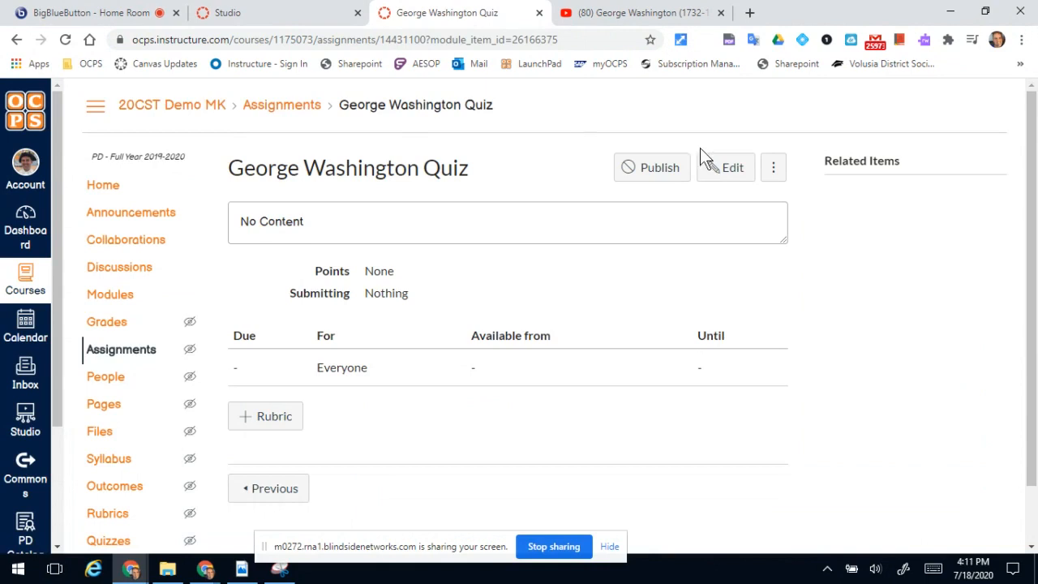
pyautogui.click(728, 172)
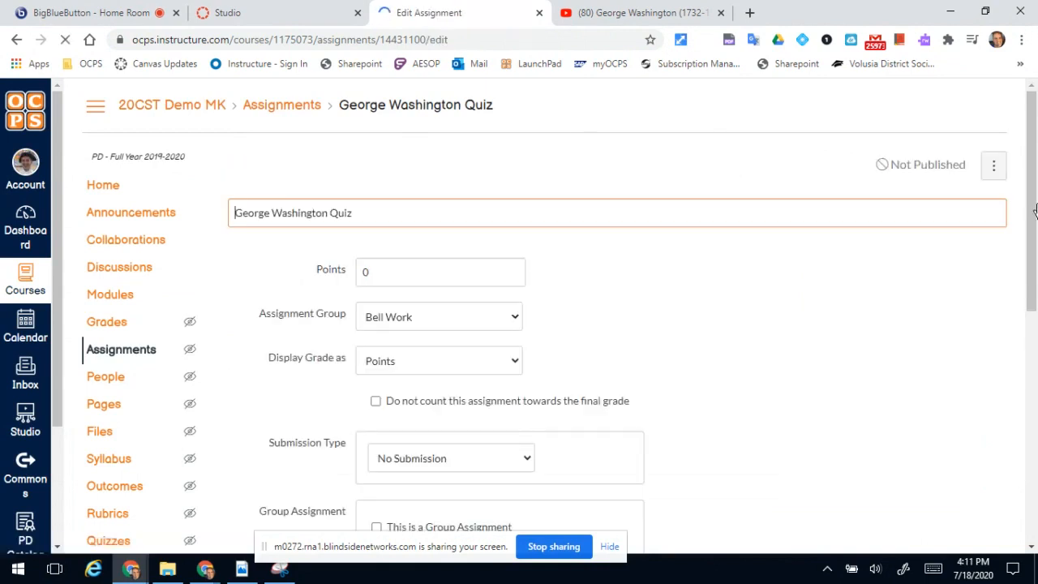
pyautogui.moveTo(1034, 212); pyautogui.dragTo(1034, 319)
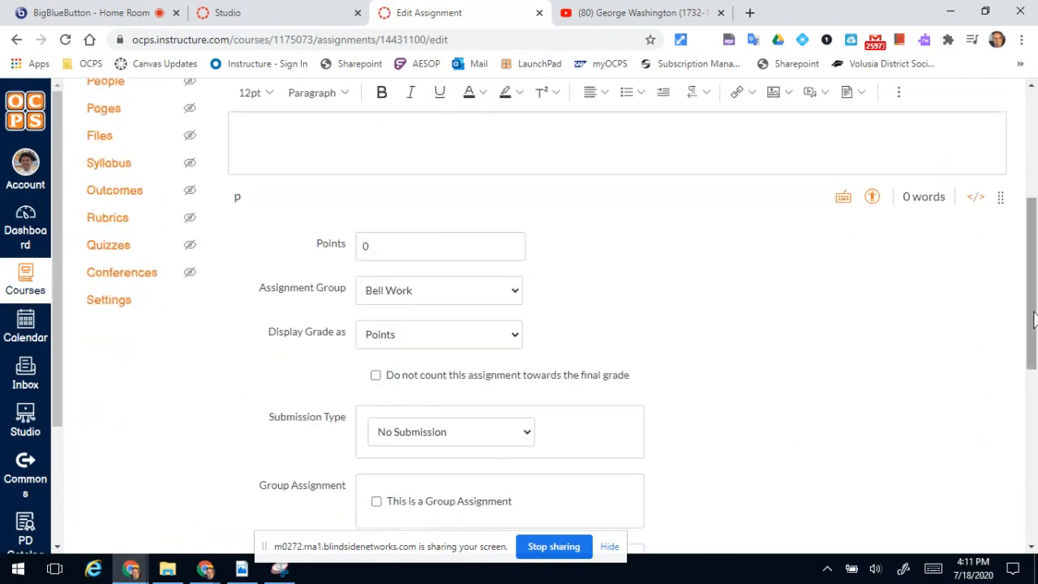
pyautogui.click(400, 246)
pyautogui.write('100')
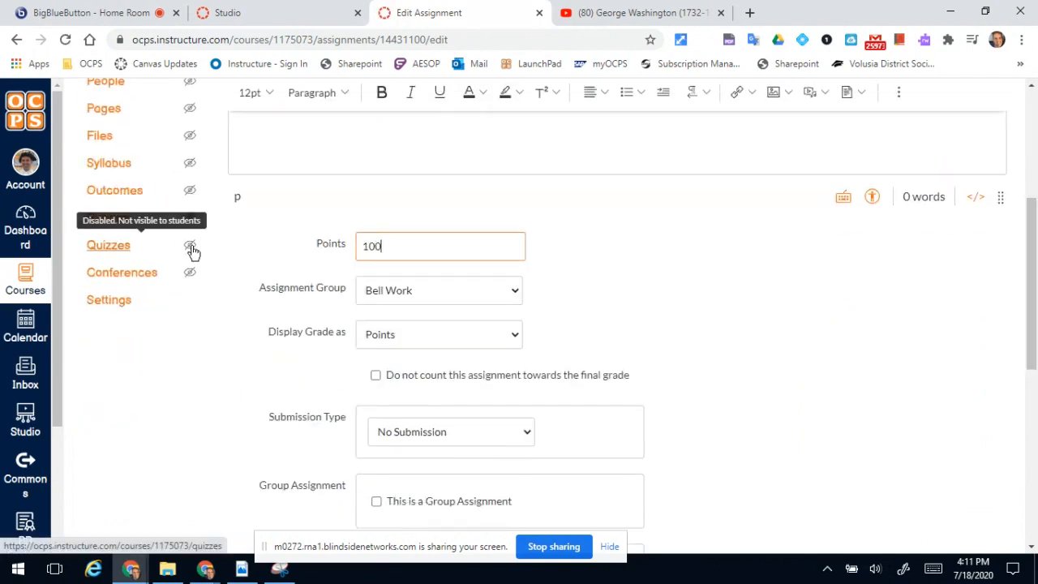
pyautogui.click(451, 289)
pyautogui.scroll(-1, 410, 192)
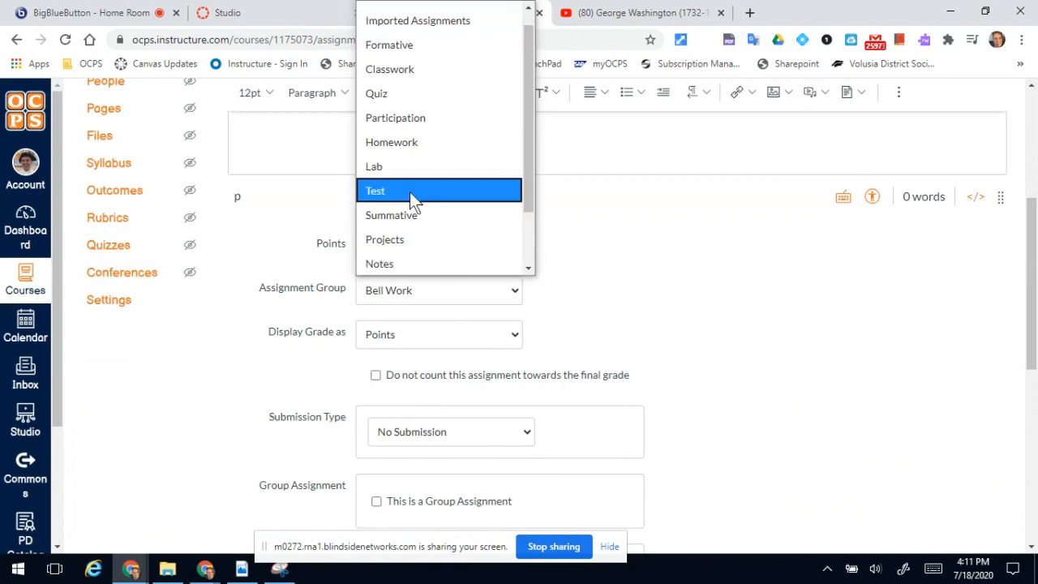
pyautogui.click(406, 71)
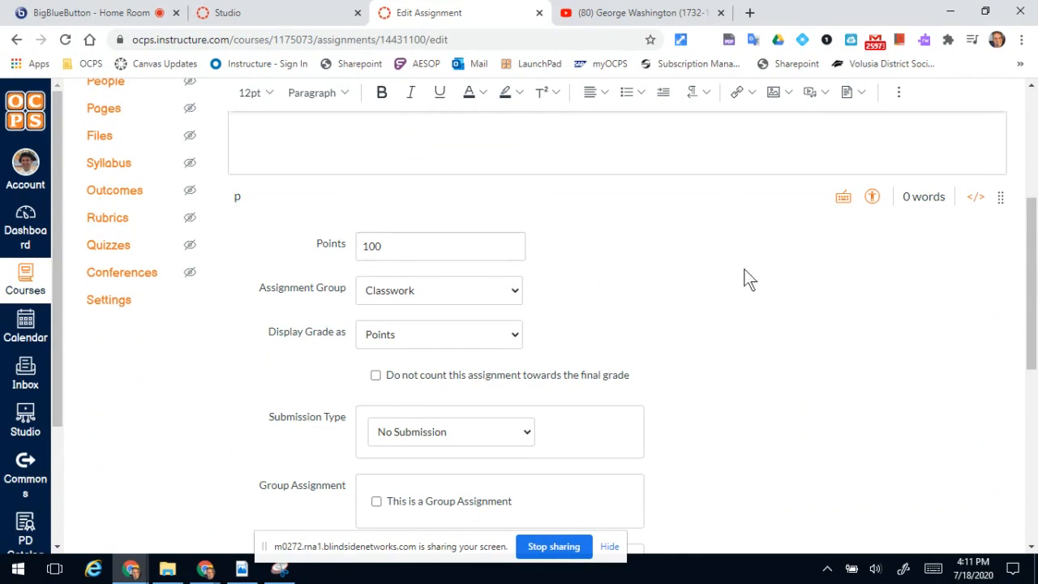
# Set the assignment's submission type to External Tool and choose Canvas Arc/Studio as the tool.
pyautogui.moveTo(1032, 313); pyautogui.dragTo(1034, 415)
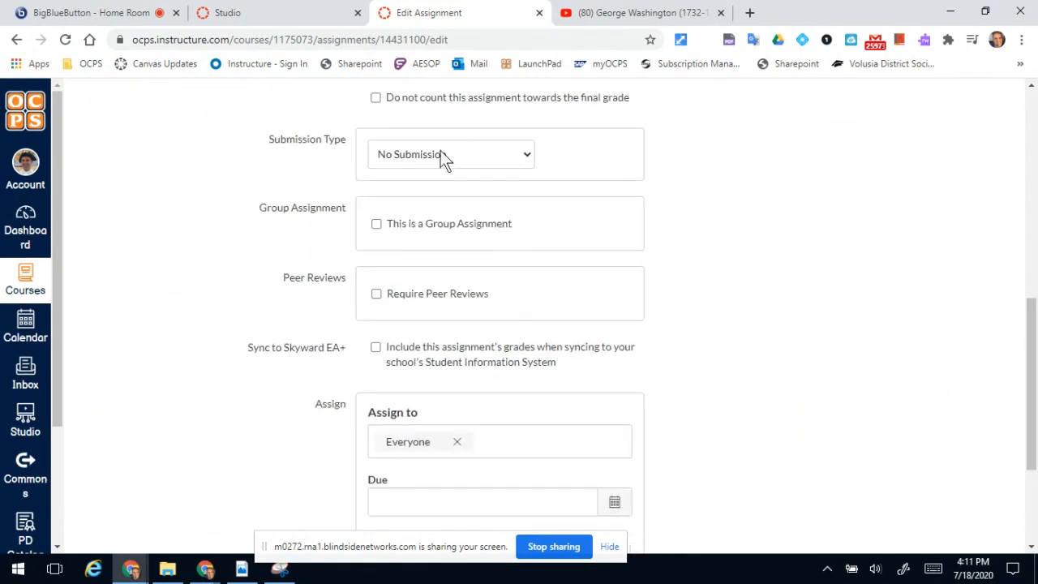
pyautogui.click(440, 156)
pyautogui.click(431, 251)
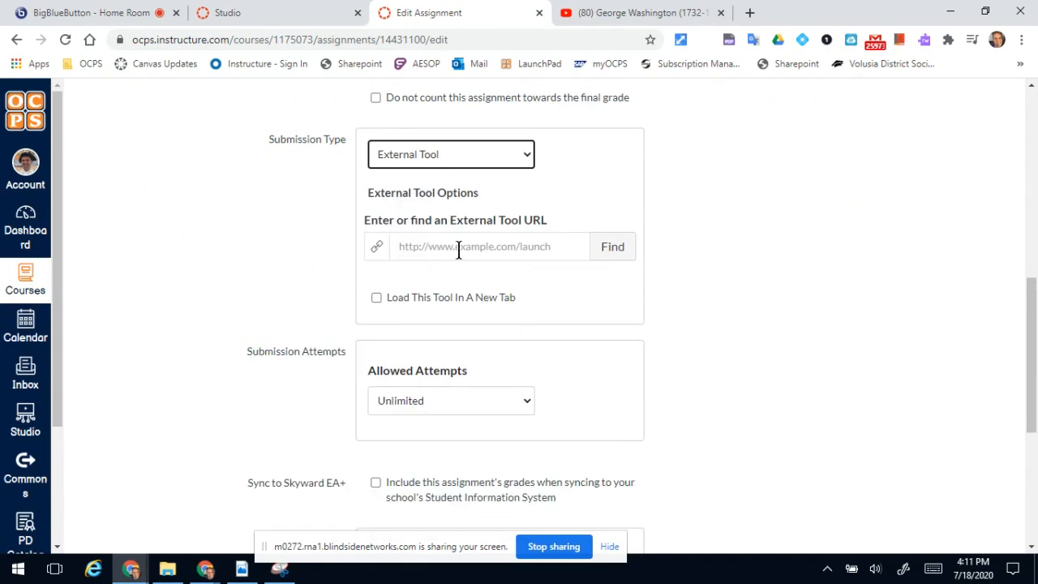
pyautogui.click(596, 252)
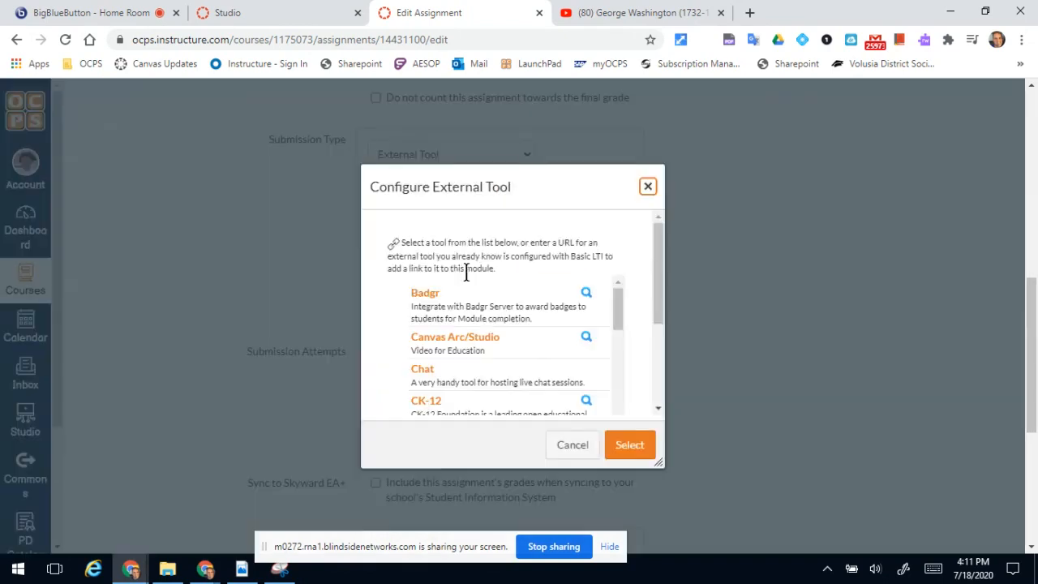
pyautogui.click(475, 339)
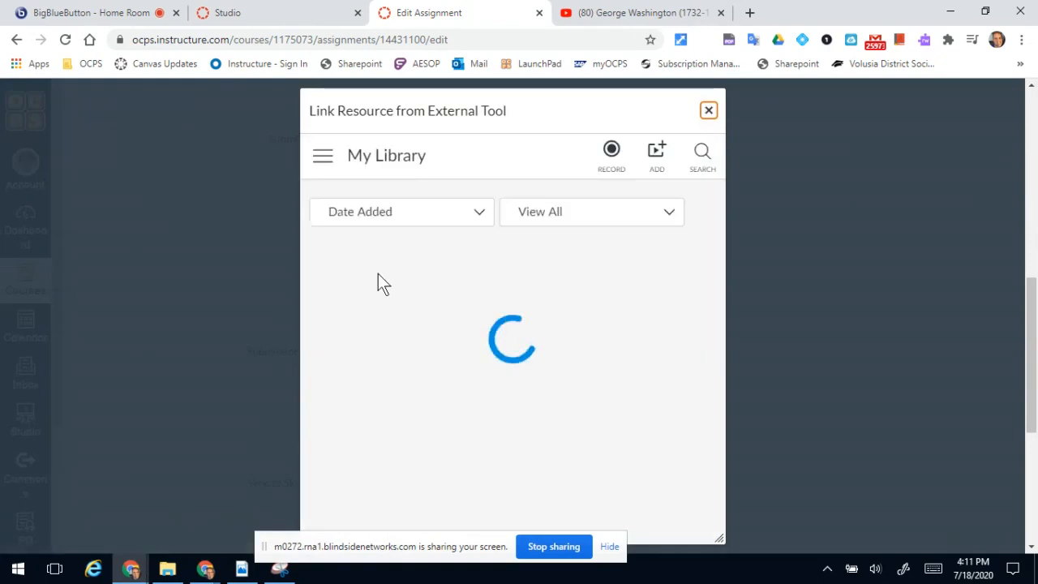
# Embed the George Washington video from the Studio library as the George Washington Quiz video quiz and confirm the tool selection.
pyautogui.moveTo(378, 277)
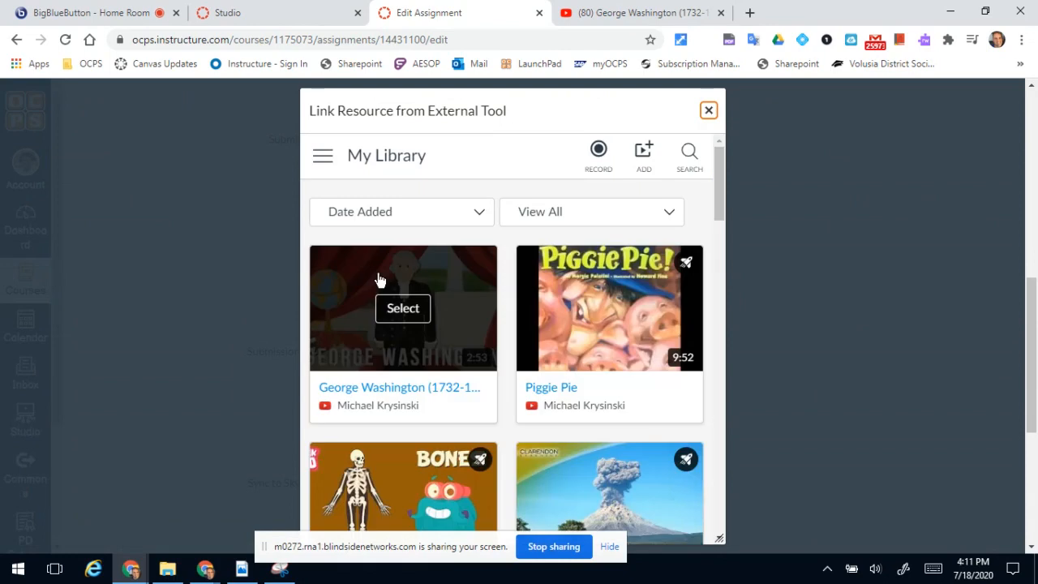
pyautogui.click(409, 321)
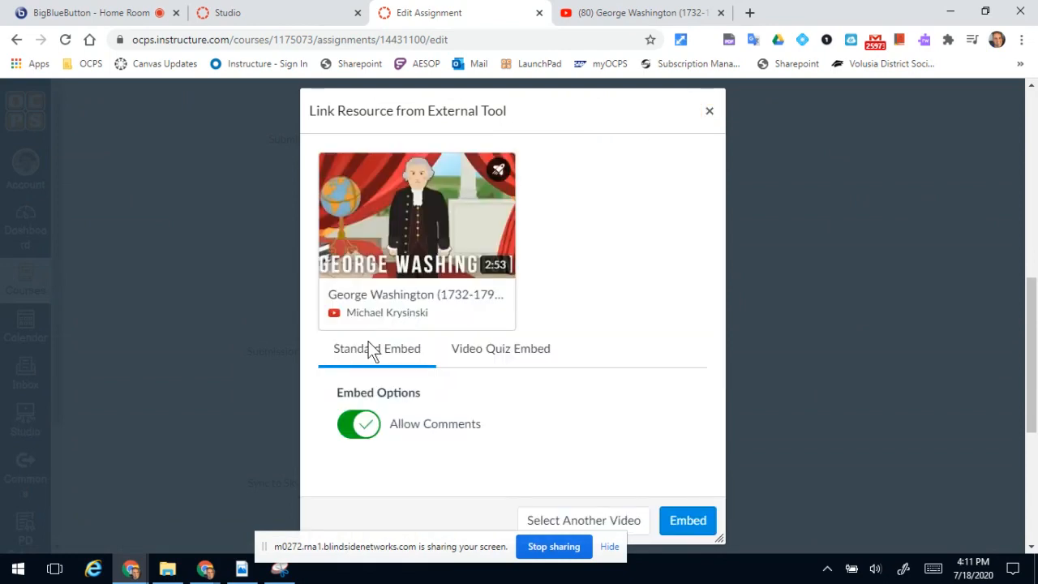
pyautogui.click(509, 357)
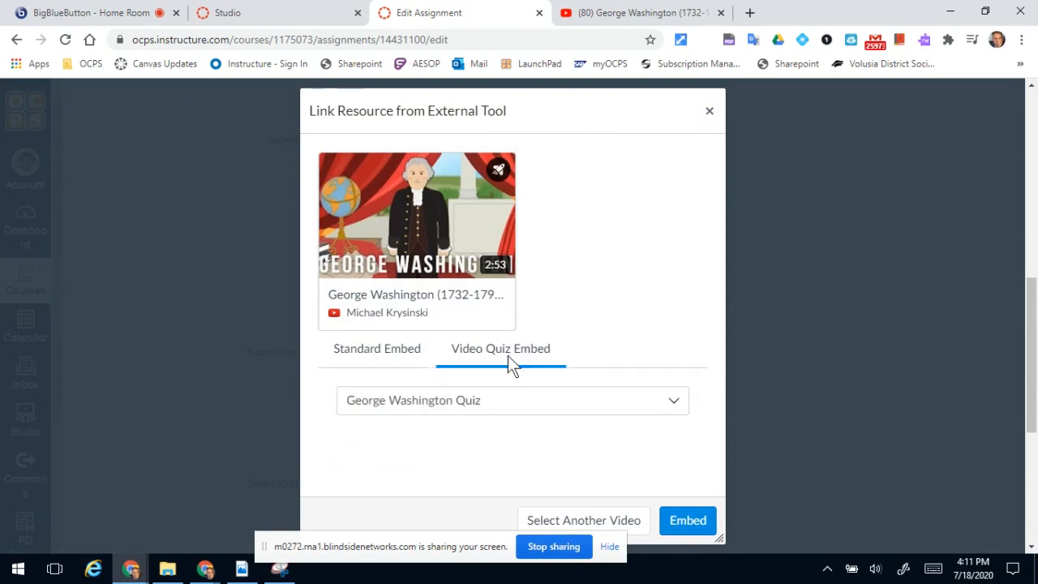
pyautogui.click(674, 520)
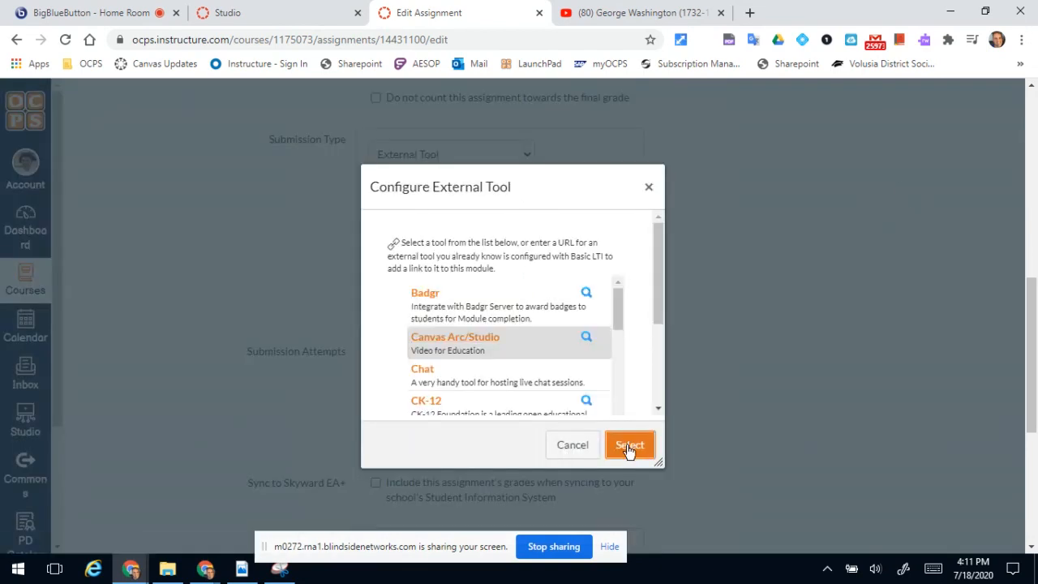
pyautogui.click(626, 449)
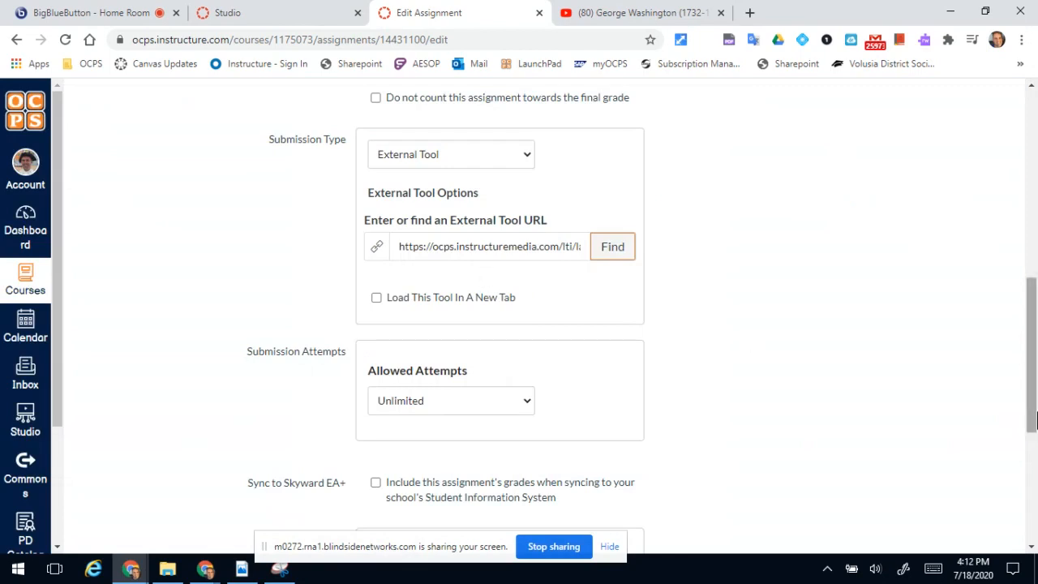
# Set the assignment's allowed submission attempts to Unlimited.
pyautogui.scroll(-3, 420, 156)
pyautogui.click(420, 156)
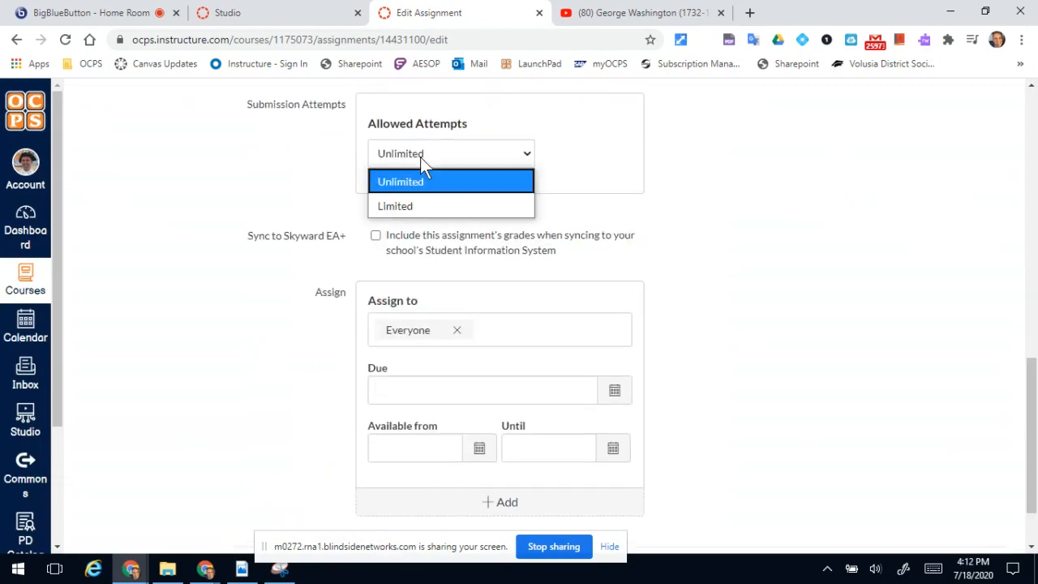
pyautogui.click(412, 178)
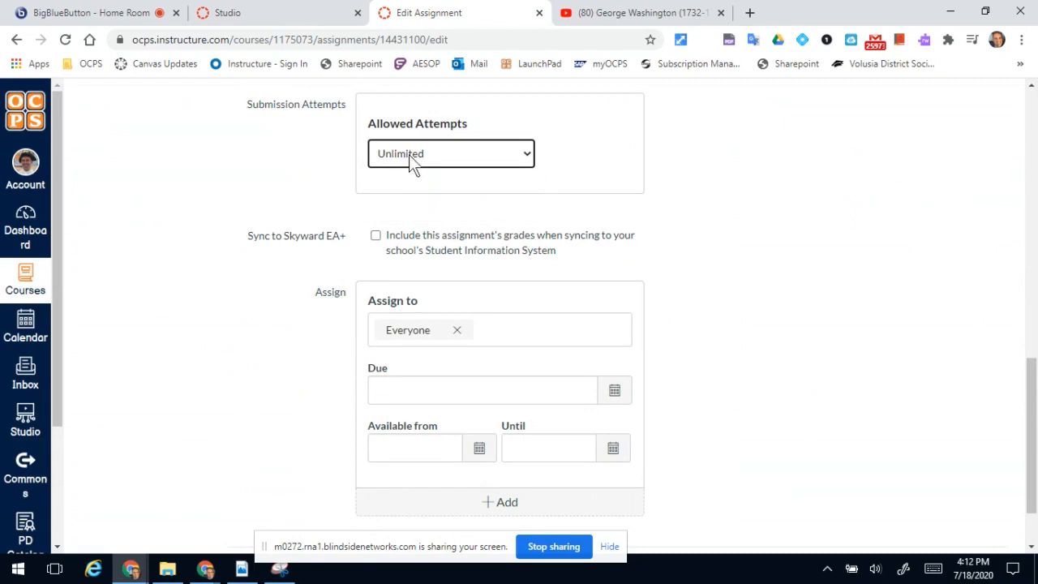
pyautogui.click(409, 155)
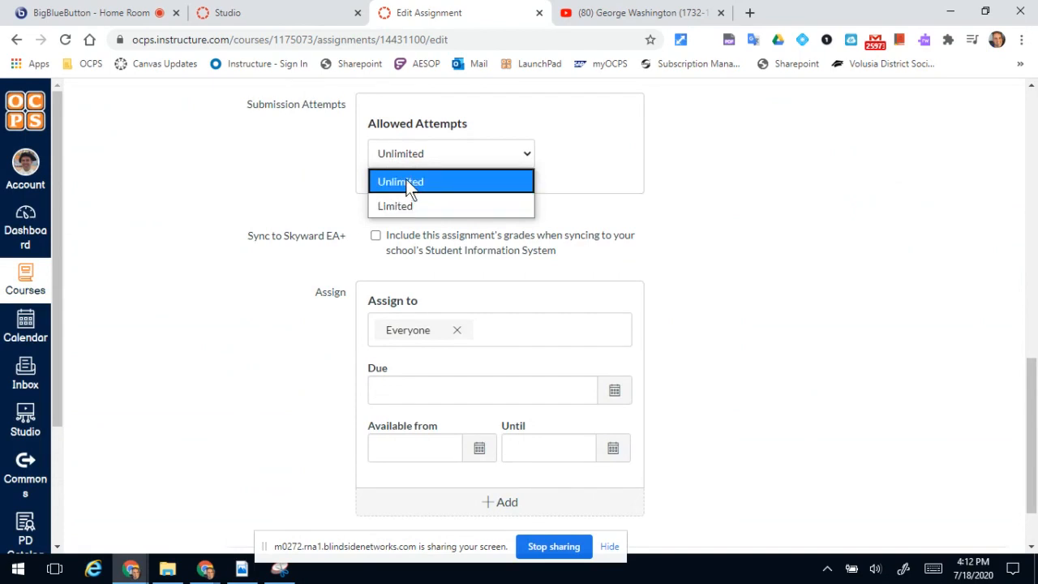
pyautogui.click(405, 182)
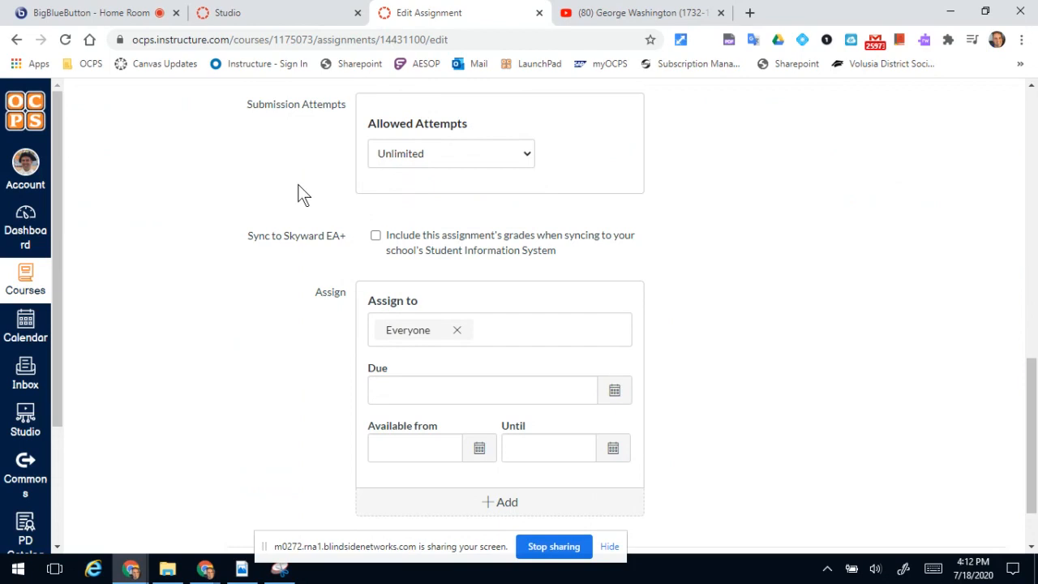
# Include the assignment's grades in the Student Information System sync and set its due date to Jul 21, 2020 at 11:59pm.
pyautogui.click(415, 241)
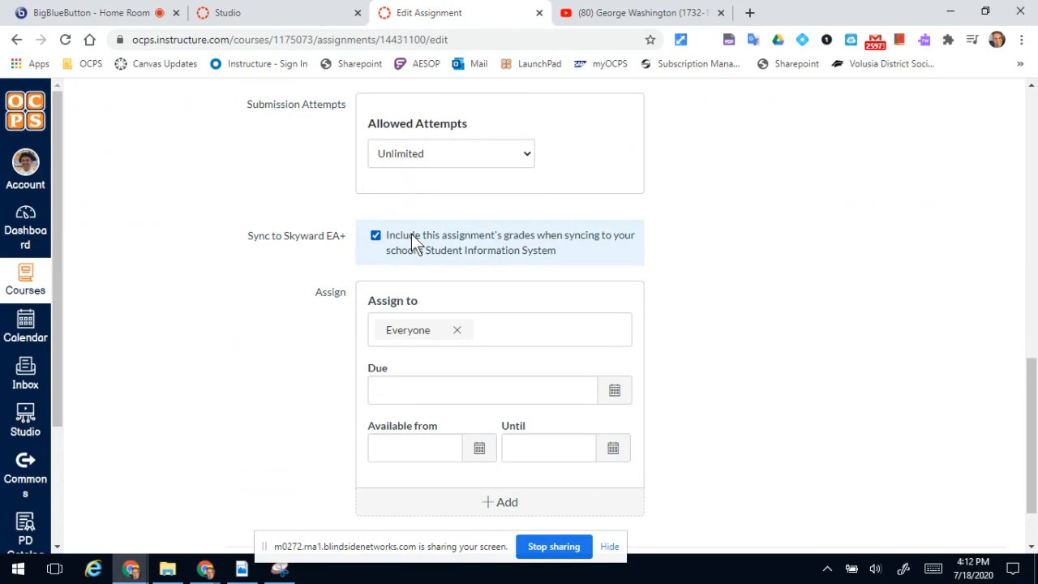
pyautogui.click(613, 397)
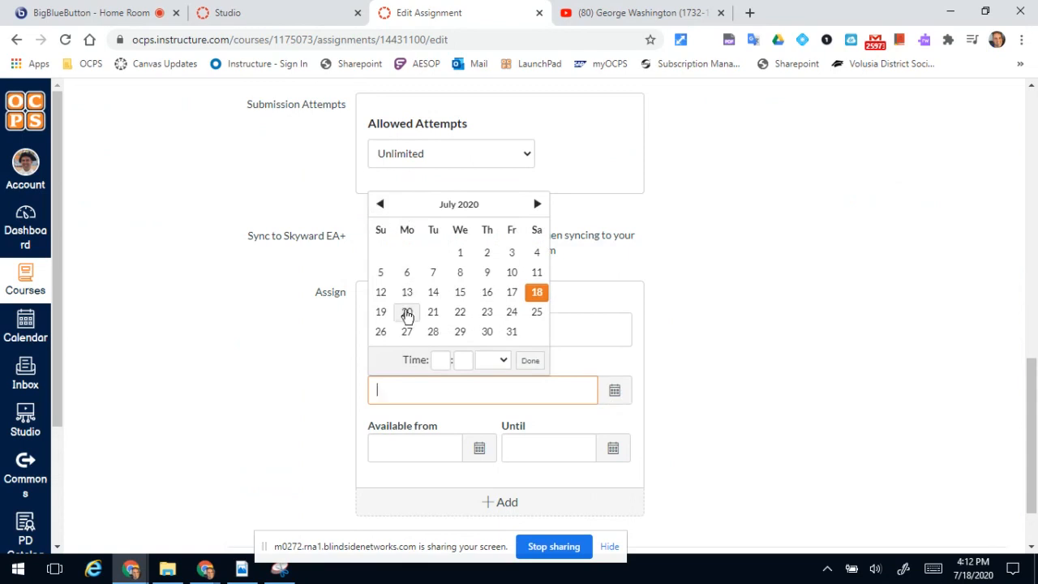
pyautogui.click(434, 316)
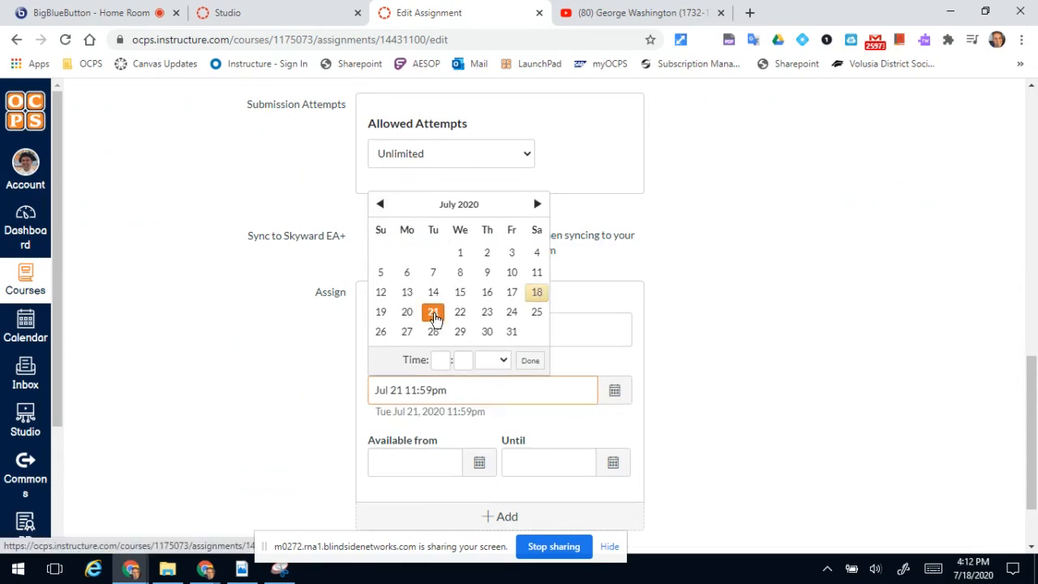
pyautogui.click(764, 299)
# Save and publish the George Washington Quiz assignment, and open the embedded video's quiz results.
pyautogui.scroll(6, 1024, 229)
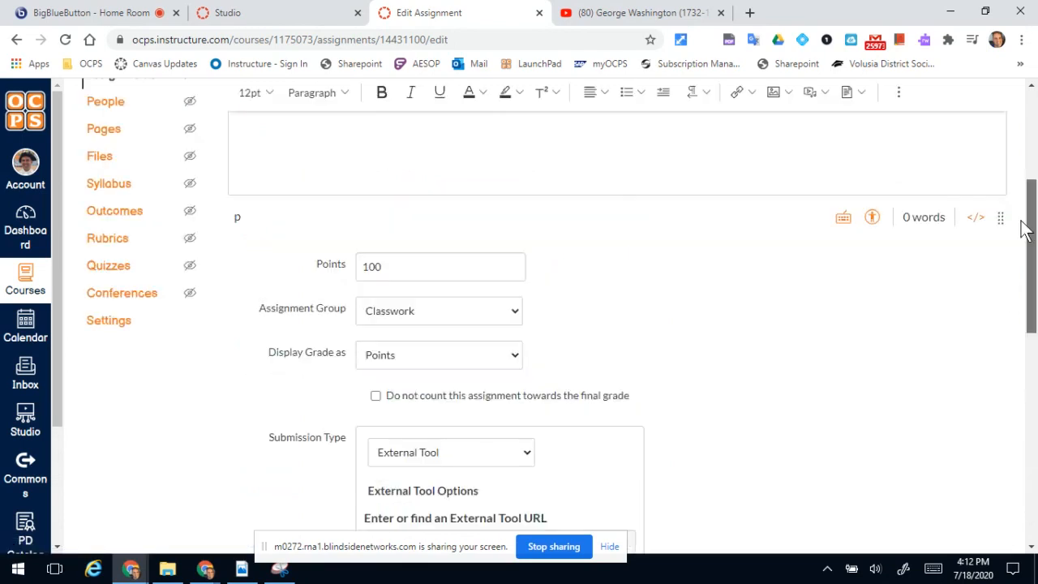
pyautogui.moveTo(1023, 228); pyautogui.dragTo(1034, 440)
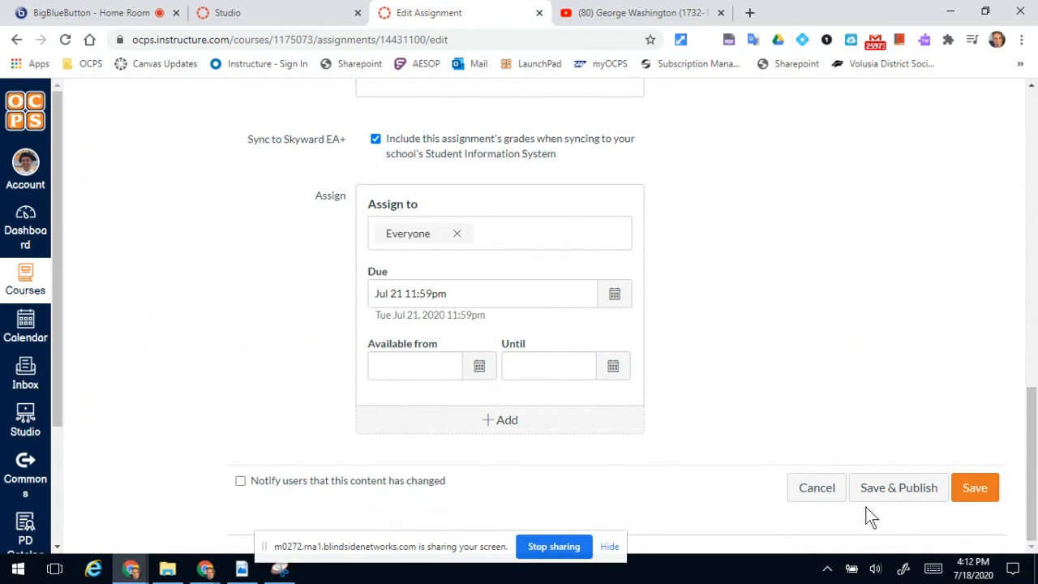
pyautogui.click(897, 488)
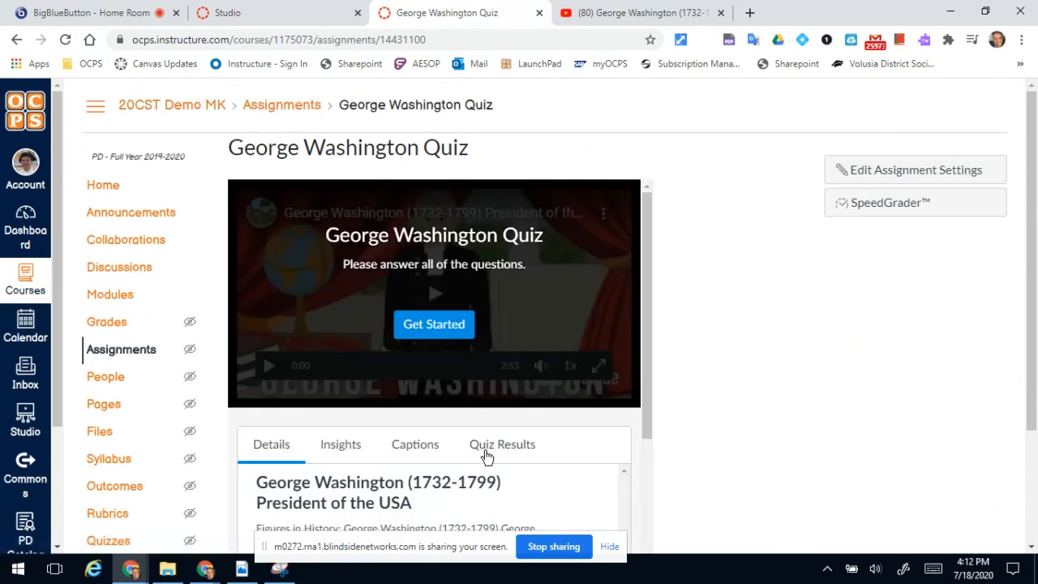
pyautogui.click(487, 457)
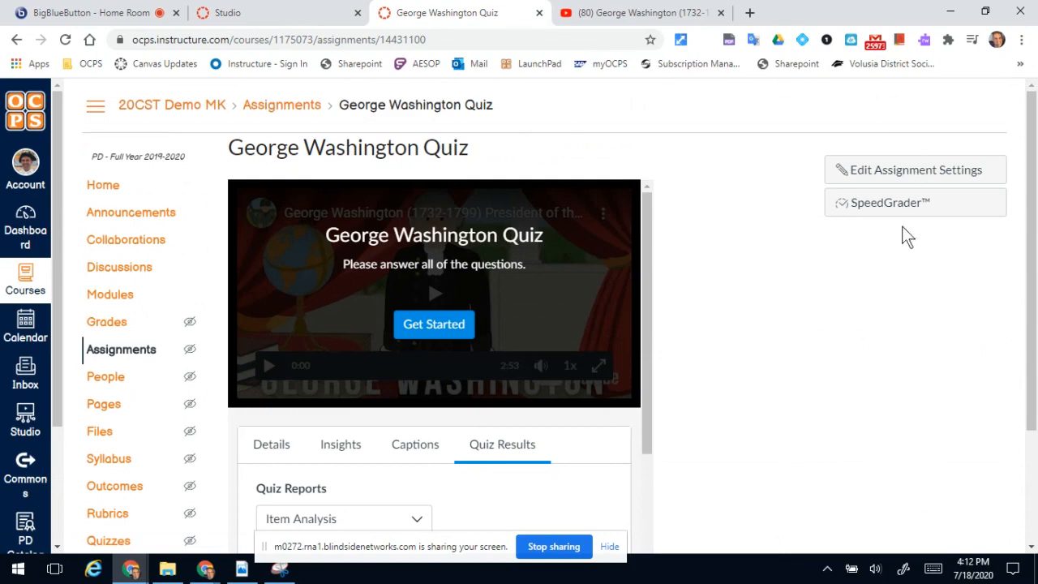